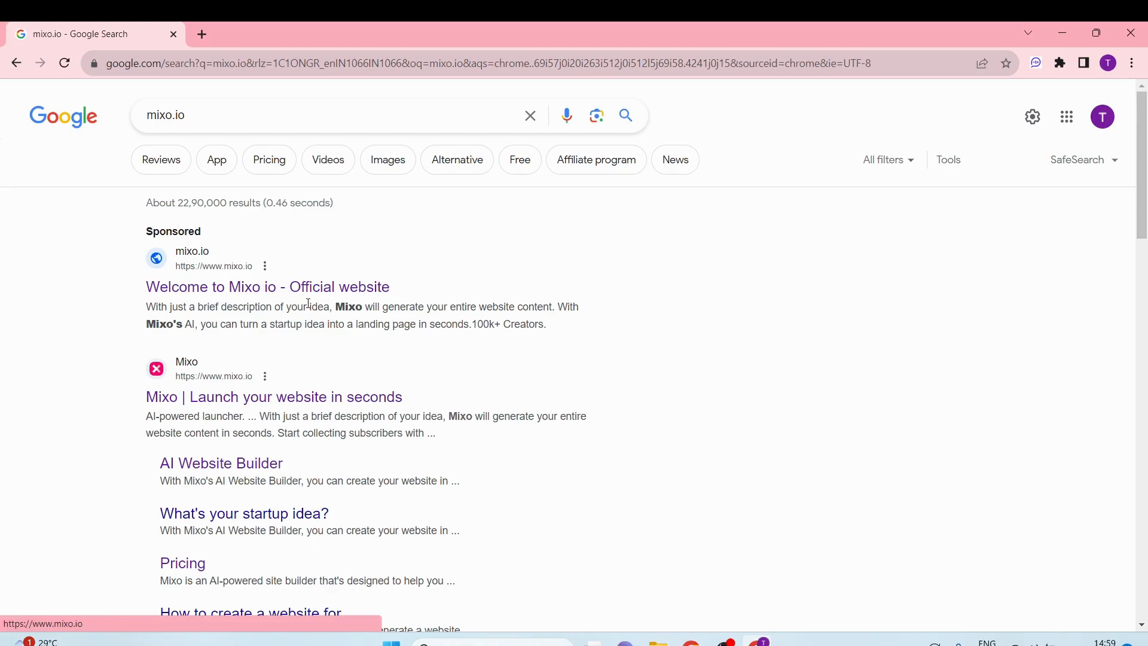
Open the mixo.io website and look over its homepage down to the AI-powered launcher section
{"action": "left_click", "coordinate": [334, 288]}
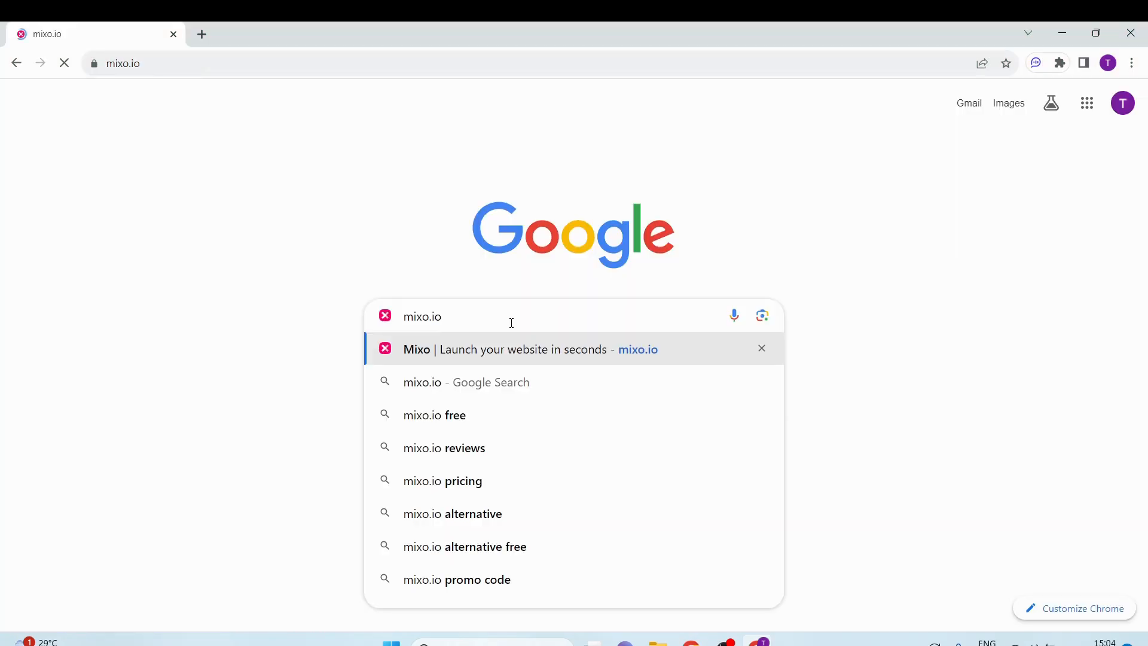
{"action": "key", "text": "Return"}
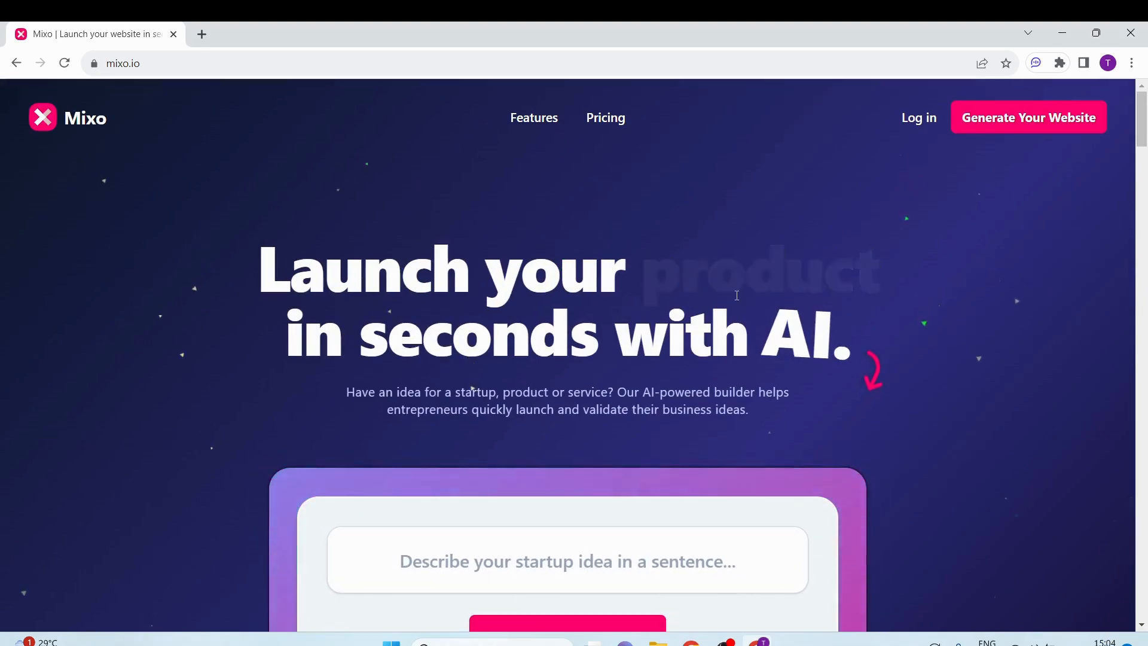
{"action": "scroll", "coordinate": [660, 360], "scroll_direction": "down", "scroll_amount": 15}
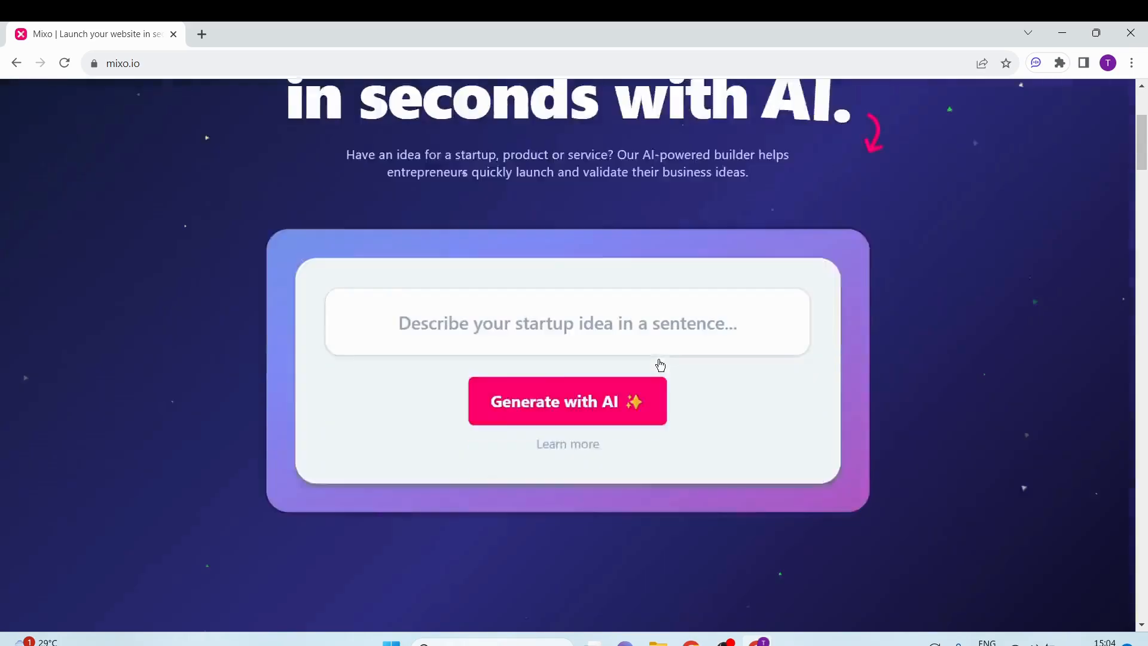
{"action": "scroll", "coordinate": [662, 352], "scroll_direction": "up", "scroll_amount": 5}
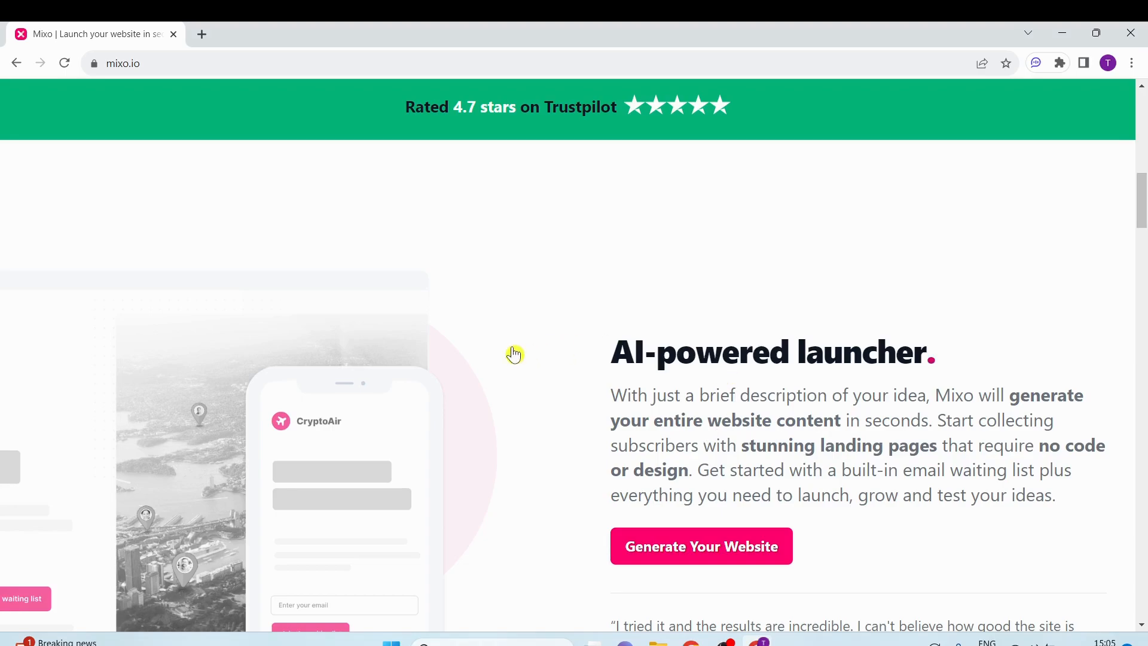
{"action": "scroll", "coordinate": [656, 297], "scroll_direction": "up", "scroll_amount": 8}
{"action": "scroll", "coordinate": [663, 286], "scroll_direction": "up", "scroll_amount": 3}
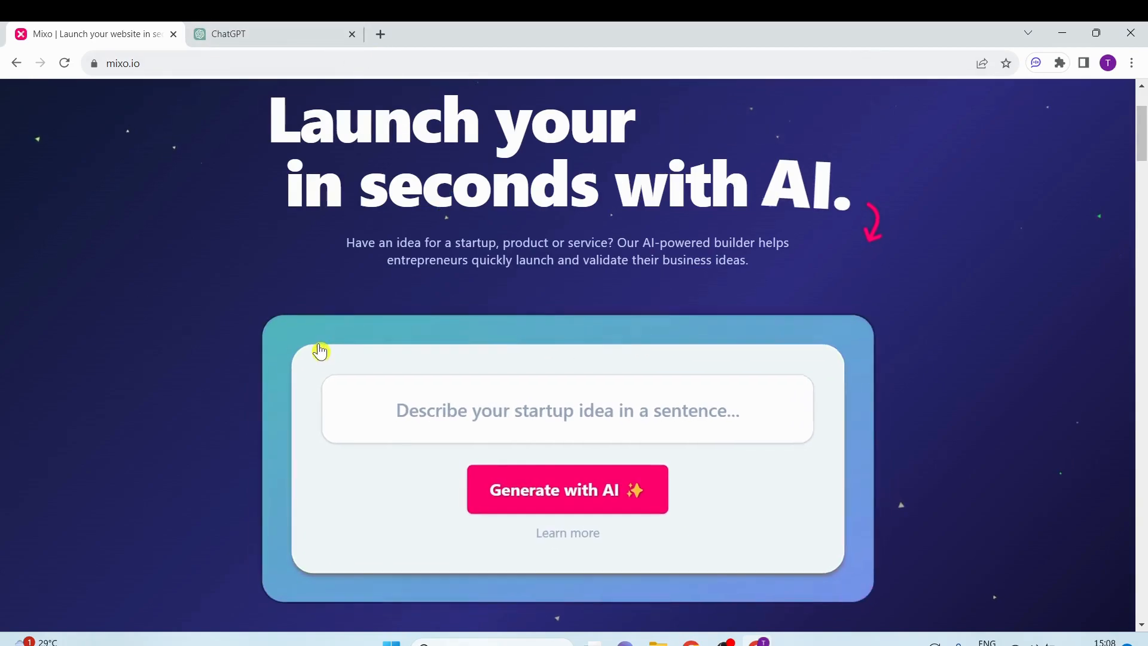
Switch to ChatGPT and send a dictated English (US) request for a one-sentence description of a gluten-free bakery niche
{"action": "left_click", "coordinate": [263, 33]}
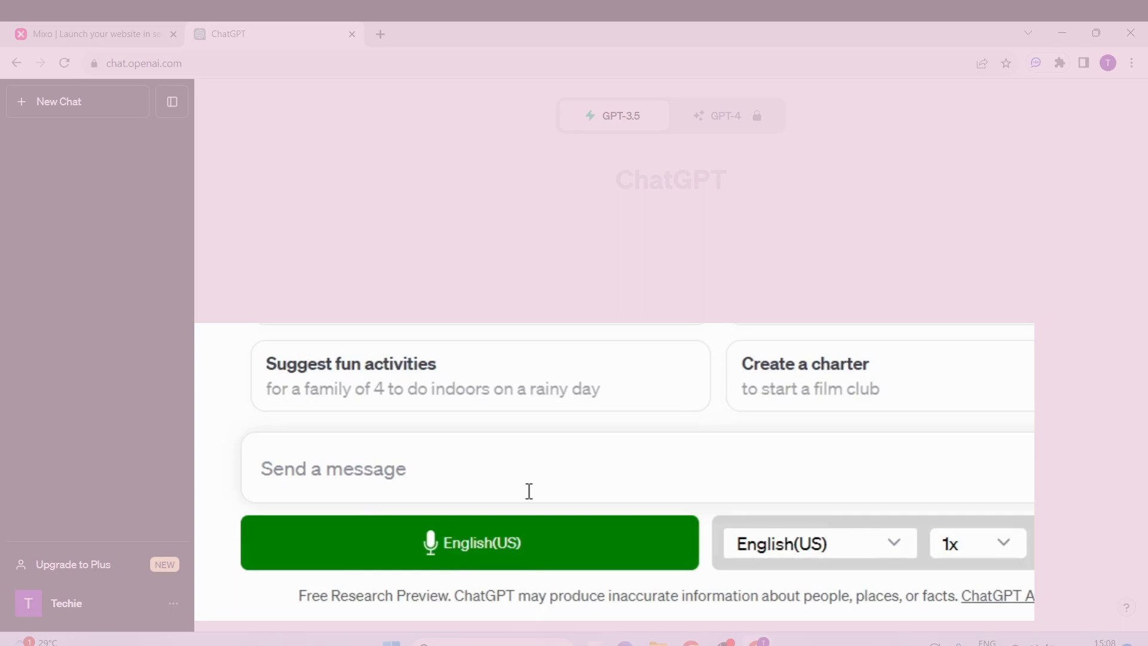
{"action": "left_click", "coordinate": [505, 547]}
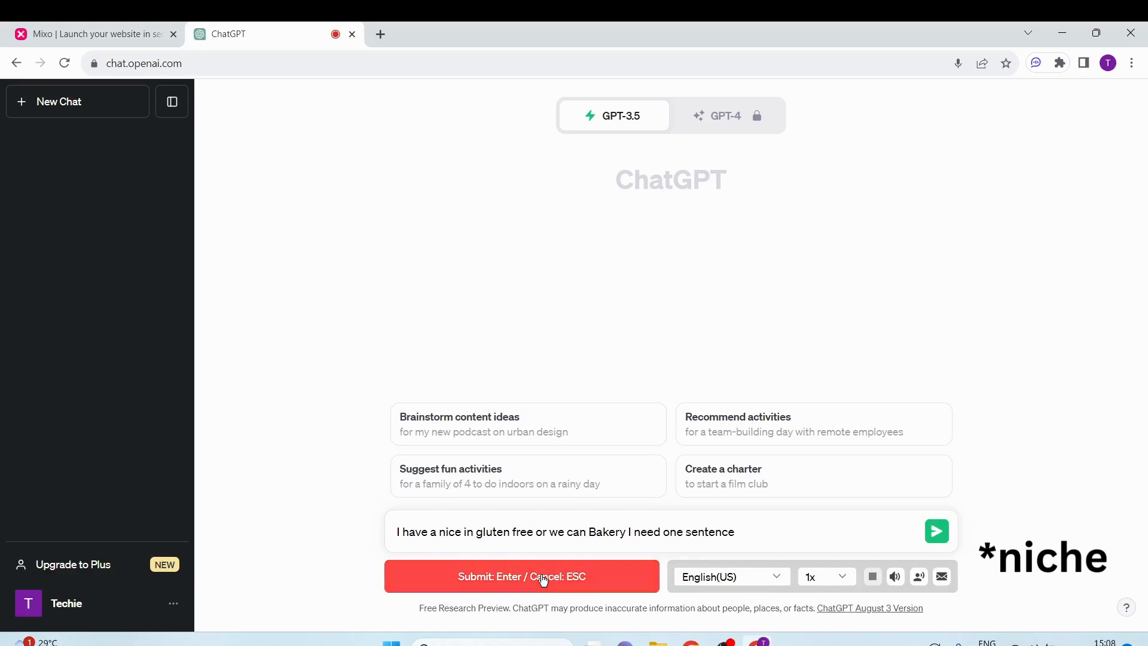
{"action": "left_click", "coordinate": [934, 540]}
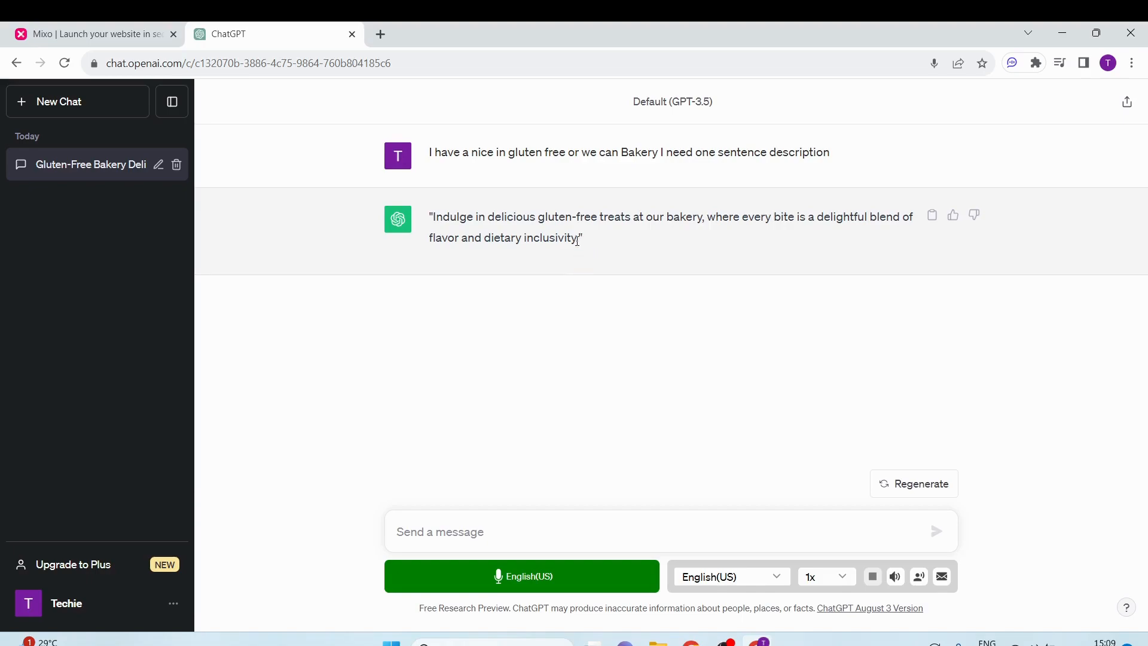
Copy ChatGPT's bakery sentence without the quotation marks into Mixo's startup idea description and generate the website with AI
{"action": "left_click_drag", "start_coordinate": [579, 242], "coordinate": [427, 234]}
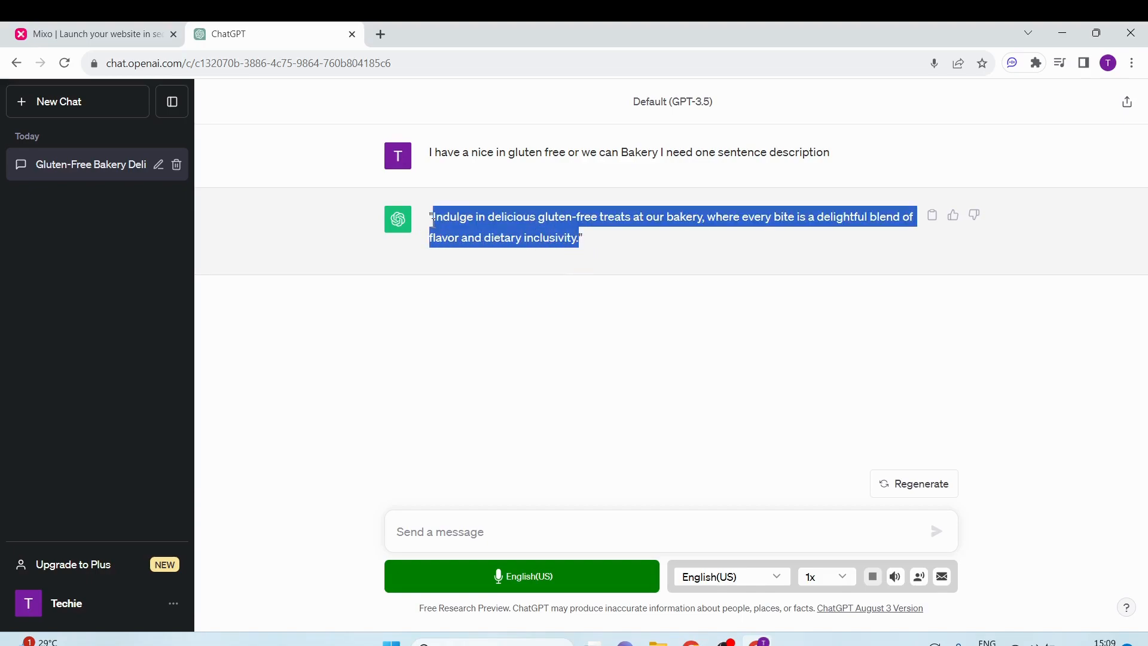
{"action": "right_click", "coordinate": [438, 230]}
{"action": "left_click", "coordinate": [474, 237]}
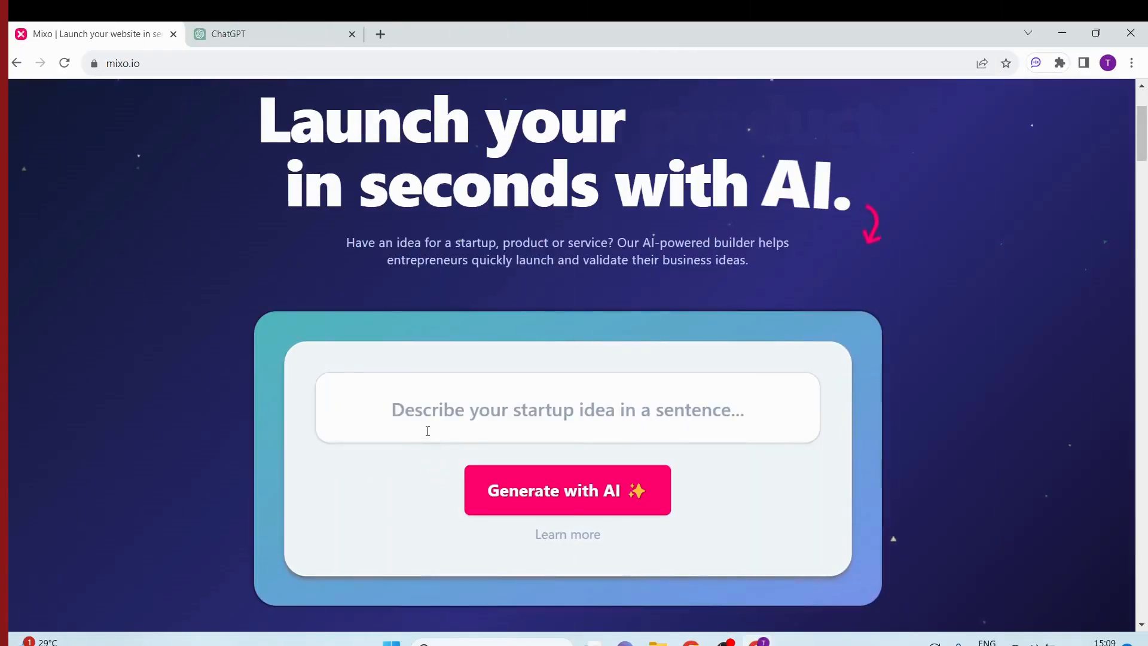
{"action": "left_click", "coordinate": [423, 426]}
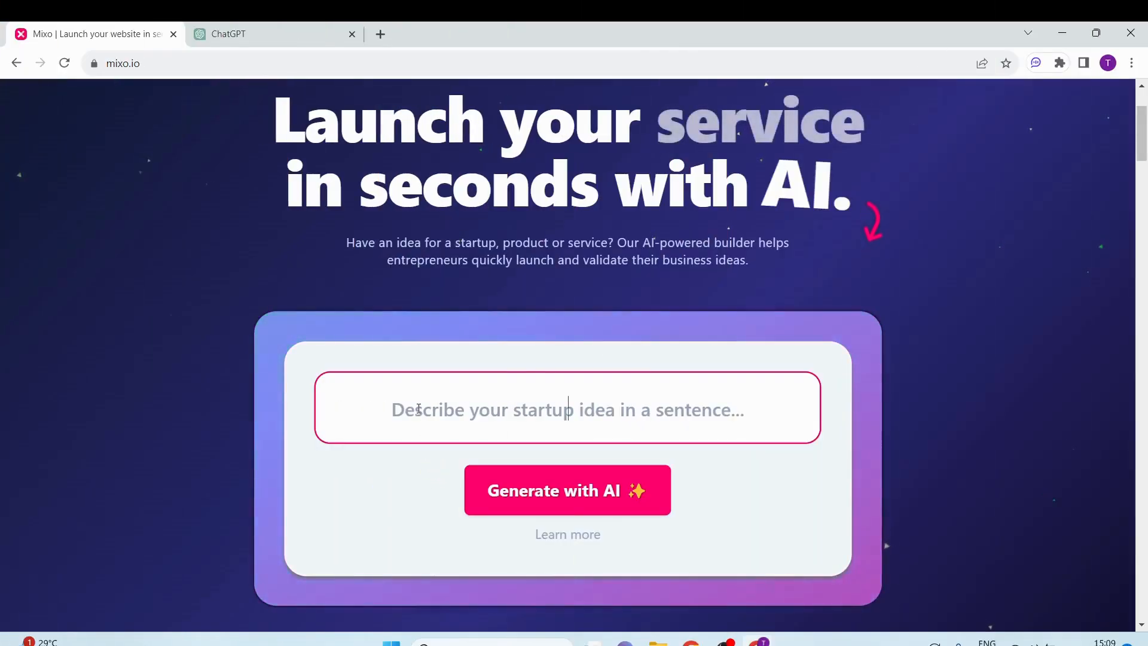
{"action": "right_click", "coordinate": [421, 419]}
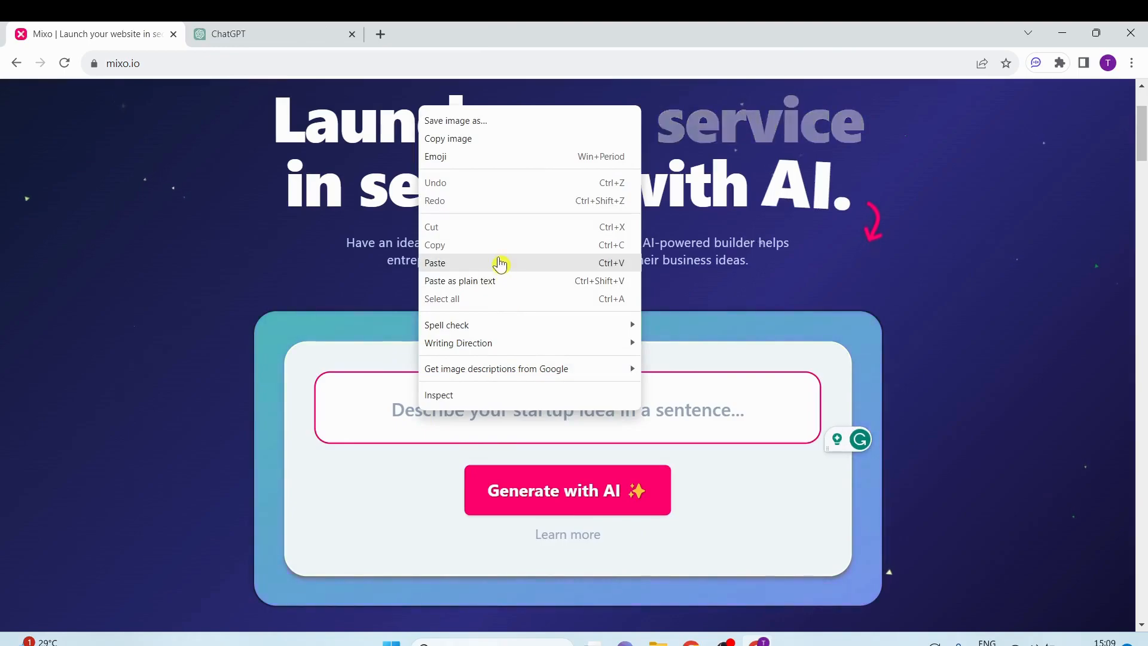
{"action": "left_click", "coordinate": [499, 262]}
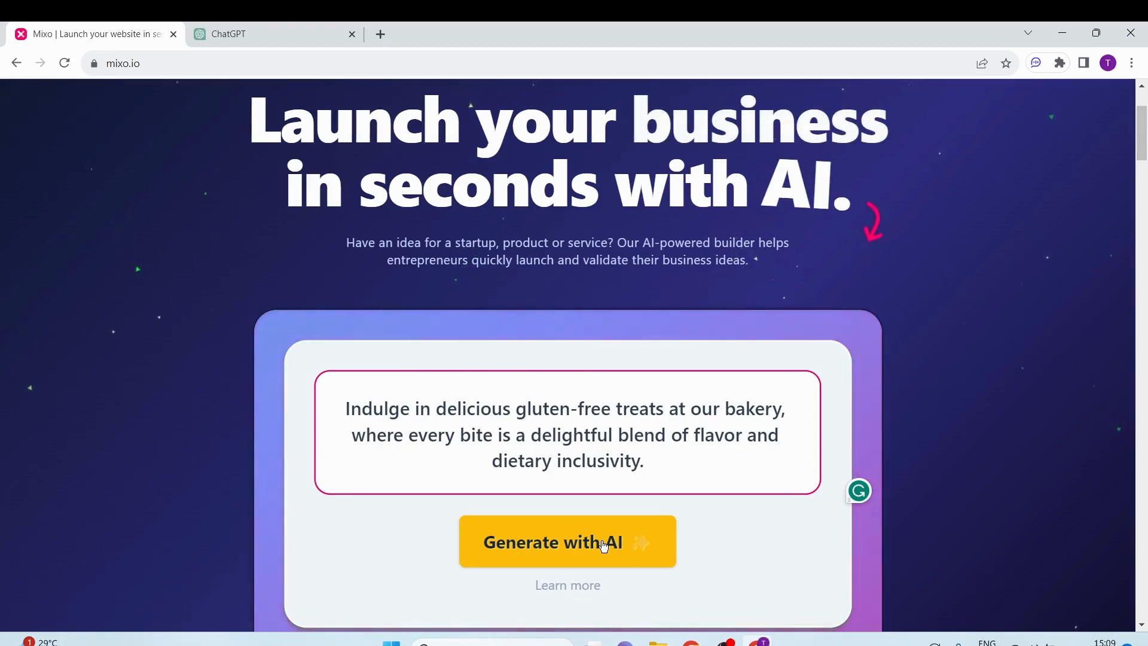
{"action": "left_click", "coordinate": [604, 546]}
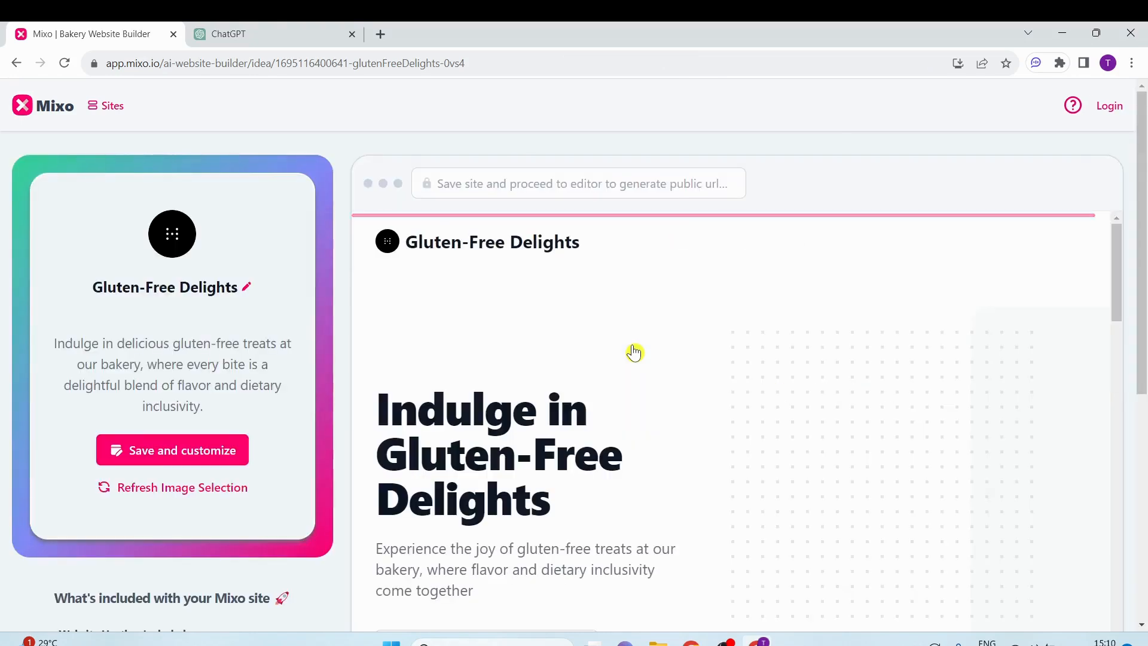
Examine the generated Gluten-Free Delights site preview, including its hero, feature sections and testimonial
{"action": "scroll", "coordinate": [634, 353], "scroll_direction": "down", "scroll_amount": 2}
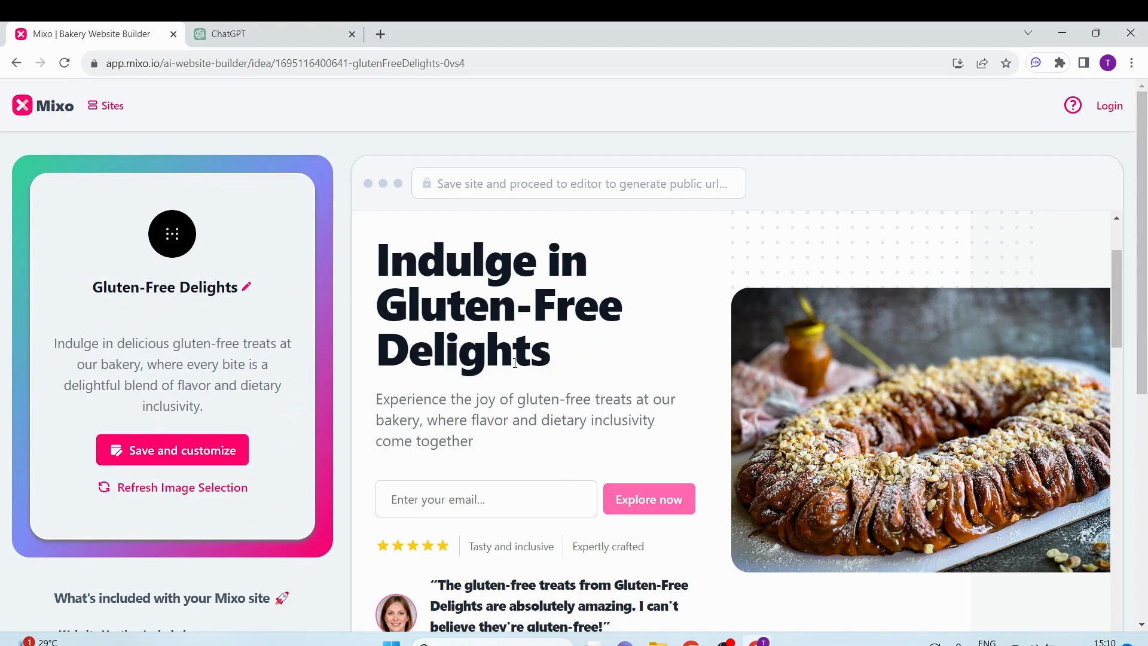
{"action": "scroll", "coordinate": [515, 363], "scroll_direction": "down", "scroll_amount": 3}
{"action": "scroll", "coordinate": [874, 362], "scroll_direction": "down", "scroll_amount": 1}
{"action": "scroll", "coordinate": [553, 295], "scroll_direction": "down", "scroll_amount": 3}
{"action": "scroll", "coordinate": [661, 323], "scroll_direction": "down", "scroll_amount": 3}
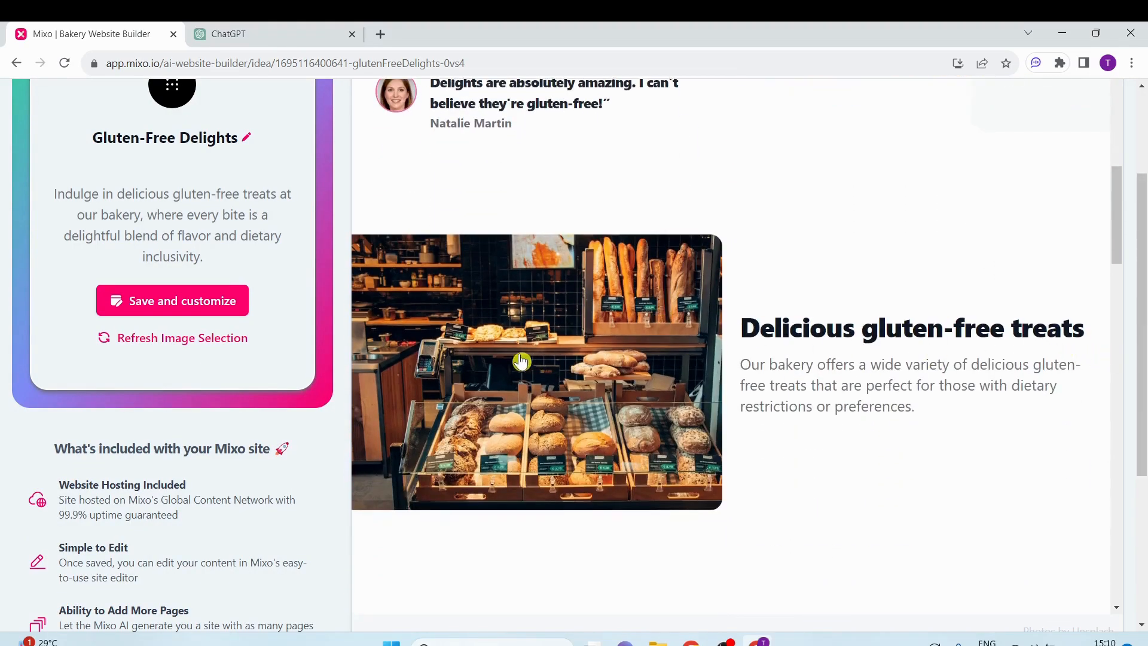
{"action": "scroll", "coordinate": [598, 412], "scroll_direction": "down", "scroll_amount": 5}
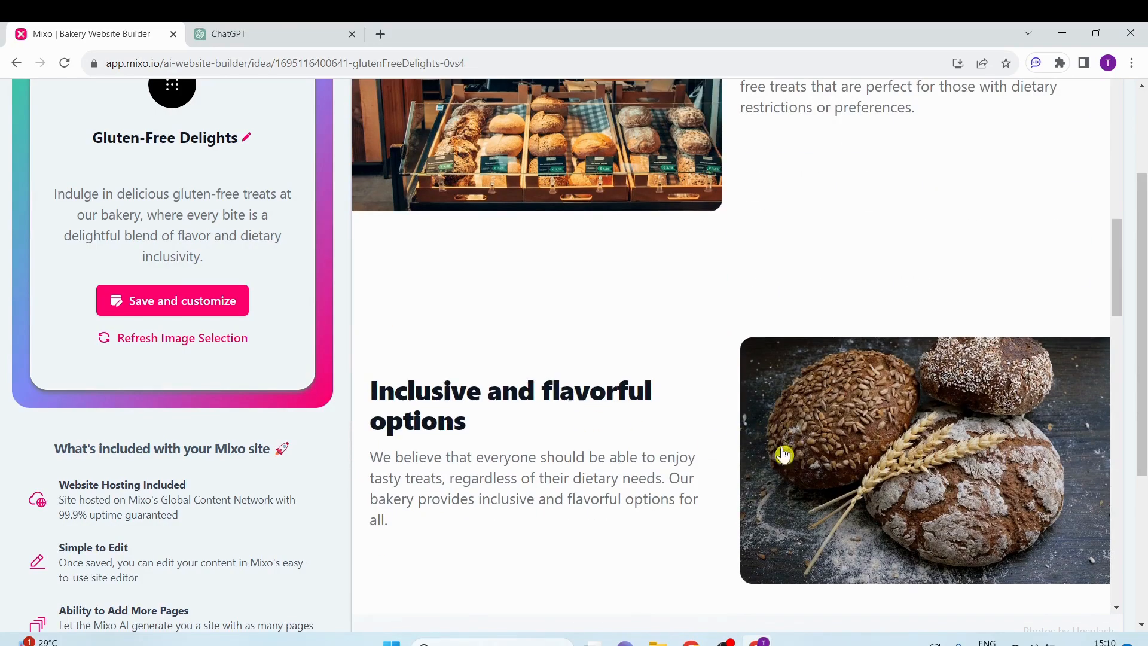
{"action": "scroll", "coordinate": [854, 483], "scroll_direction": "down", "scroll_amount": 4}
{"action": "scroll", "coordinate": [859, 478], "scroll_direction": "down", "scroll_amount": 4}
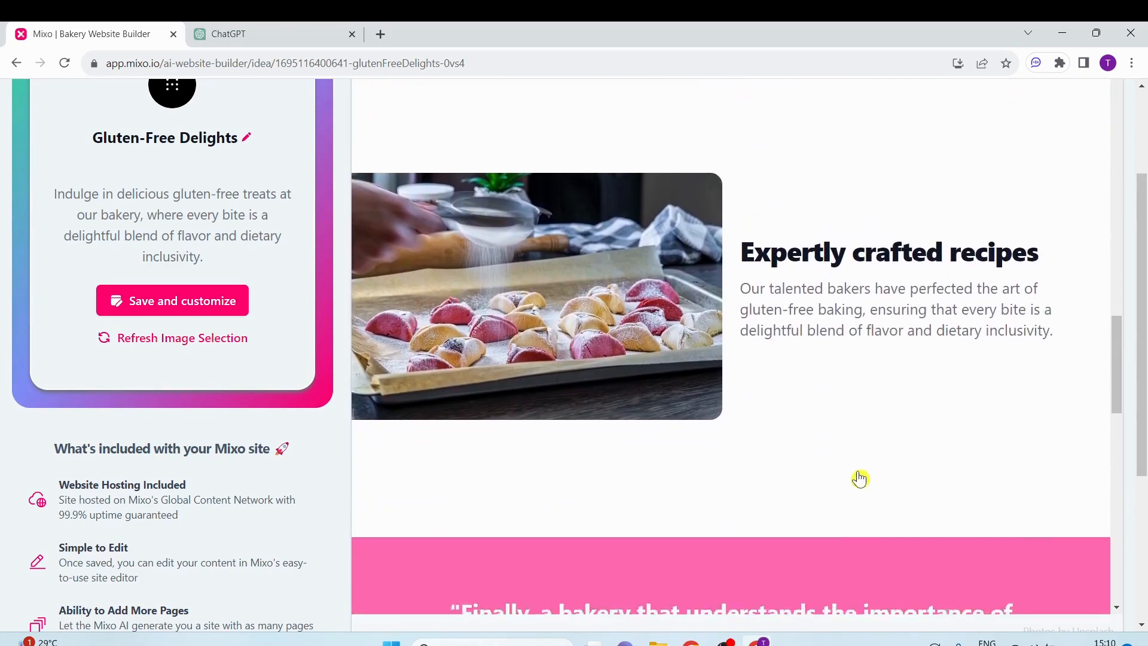
{"action": "scroll", "coordinate": [861, 478], "scroll_direction": "up", "scroll_amount": 4}
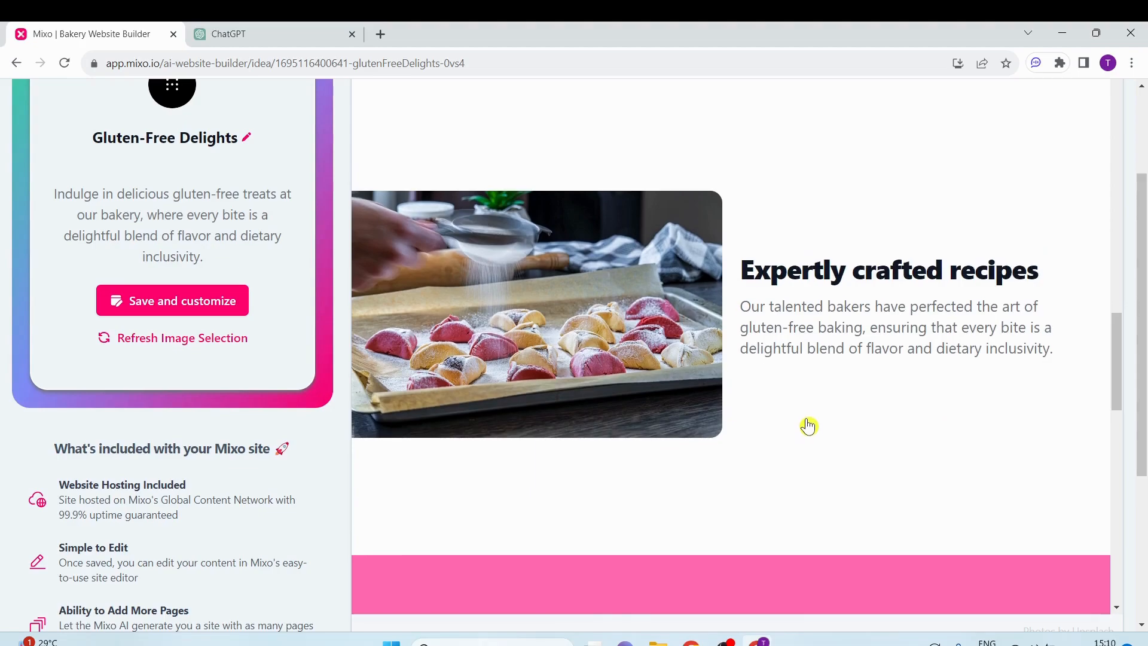
{"action": "scroll", "coordinate": [808, 426], "scroll_direction": "down", "scroll_amount": 3}
{"action": "scroll", "coordinate": [808, 418], "scroll_direction": "down", "scroll_amount": 1}
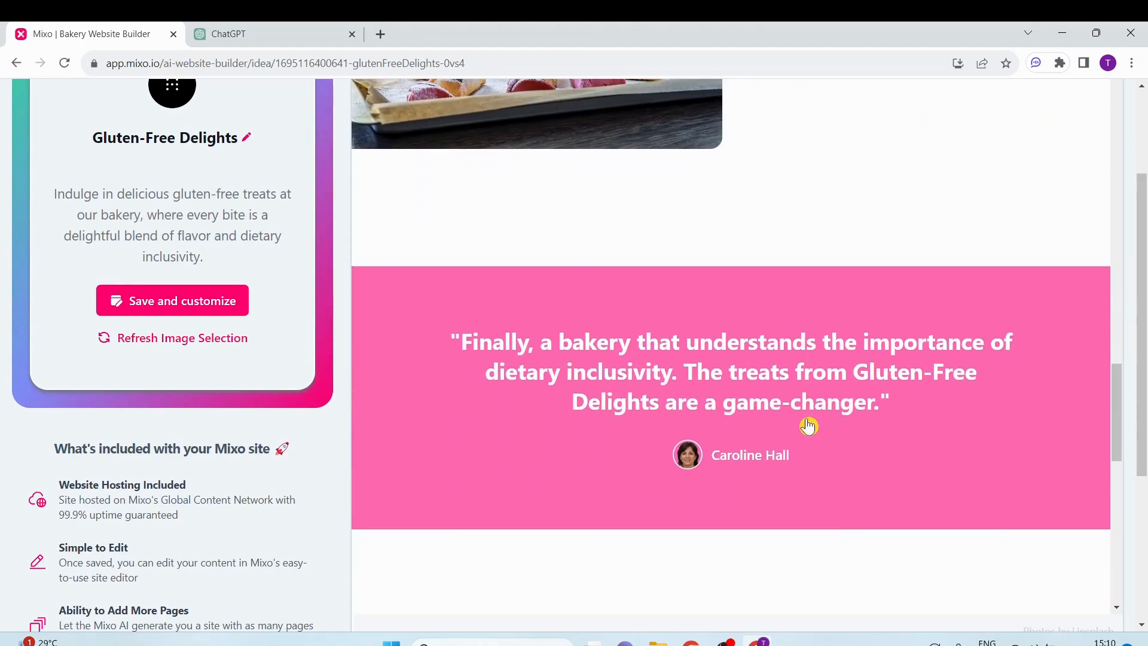
{"action": "scroll", "coordinate": [807, 426], "scroll_direction": "down", "scroll_amount": 5}
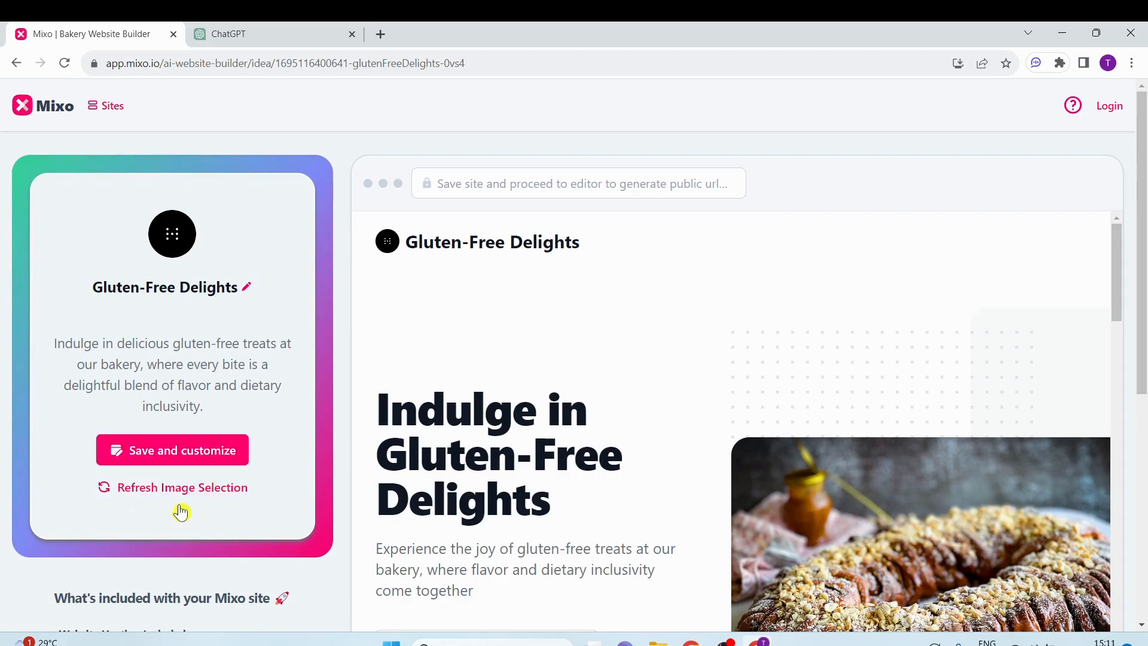
Refresh the site's image selection and review the replacement pictures in each section of the preview
{"action": "left_click", "coordinate": [240, 486]}
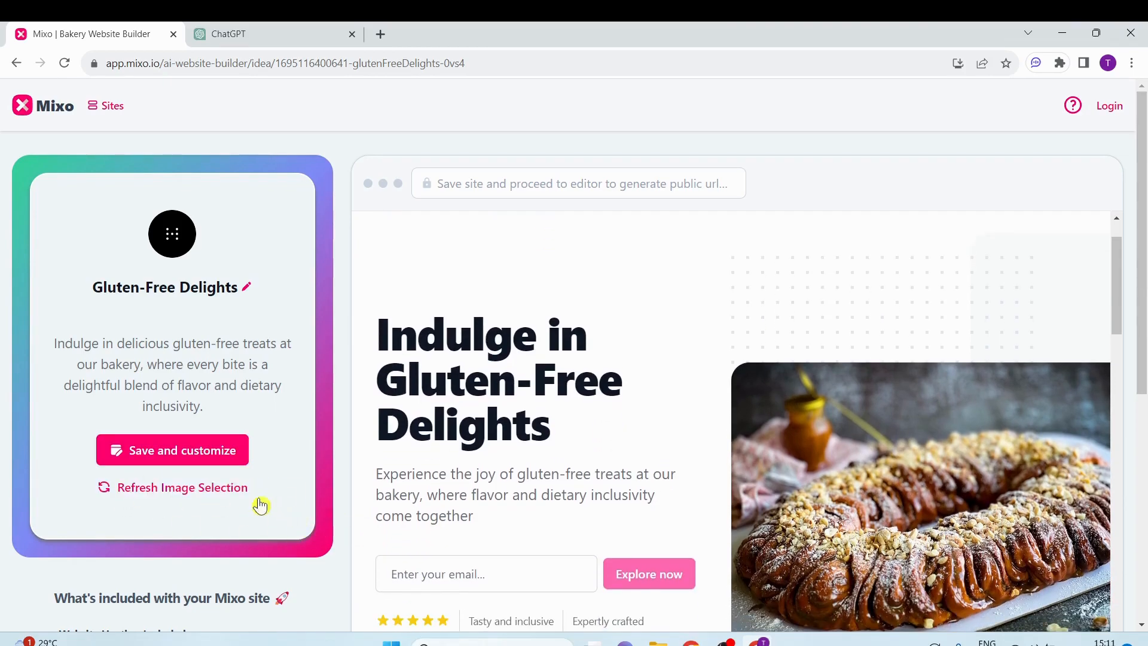
{"action": "left_click", "coordinate": [159, 491]}
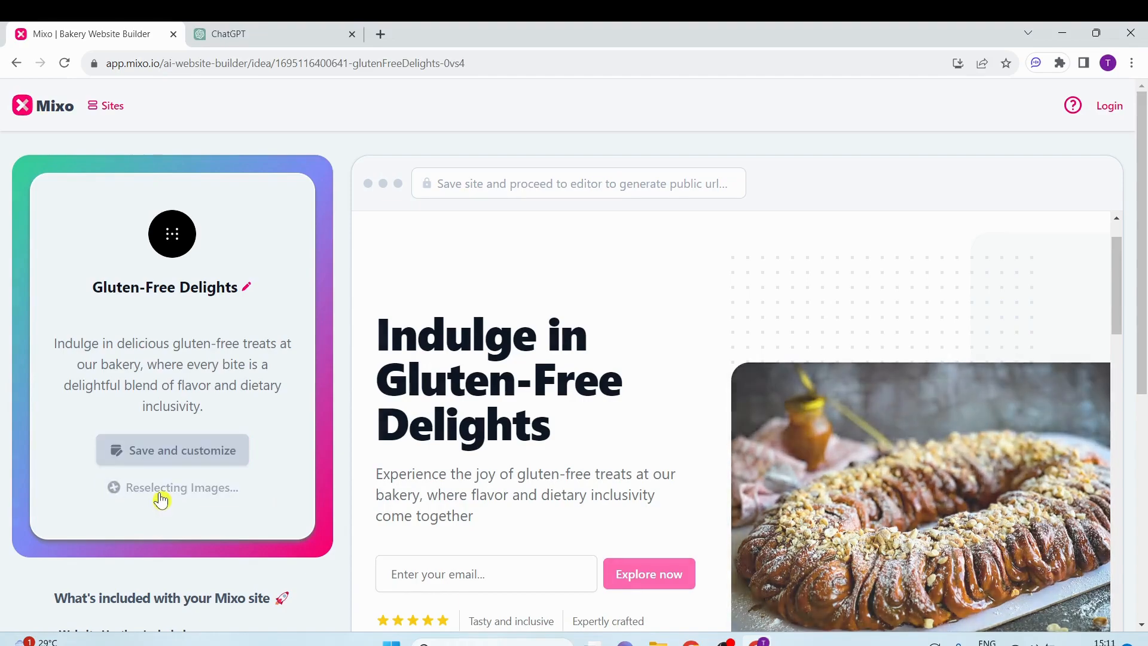
{"action": "scroll", "coordinate": [981, 492], "scroll_direction": "down", "scroll_amount": 3}
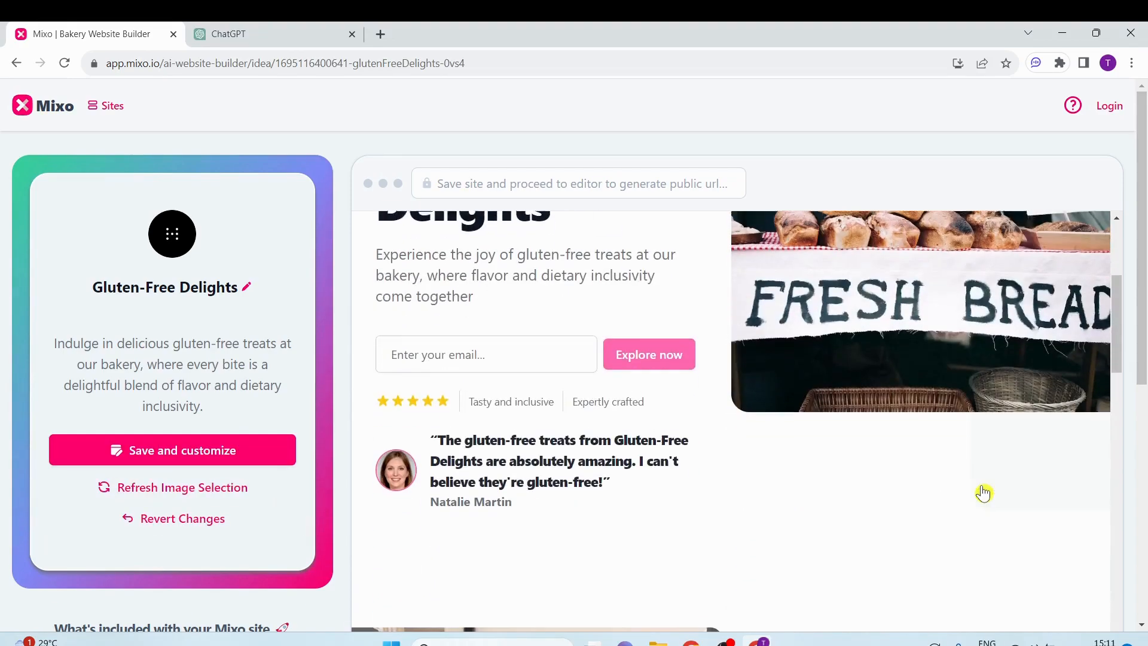
{"action": "scroll", "coordinate": [981, 492], "scroll_direction": "up", "scroll_amount": 3}
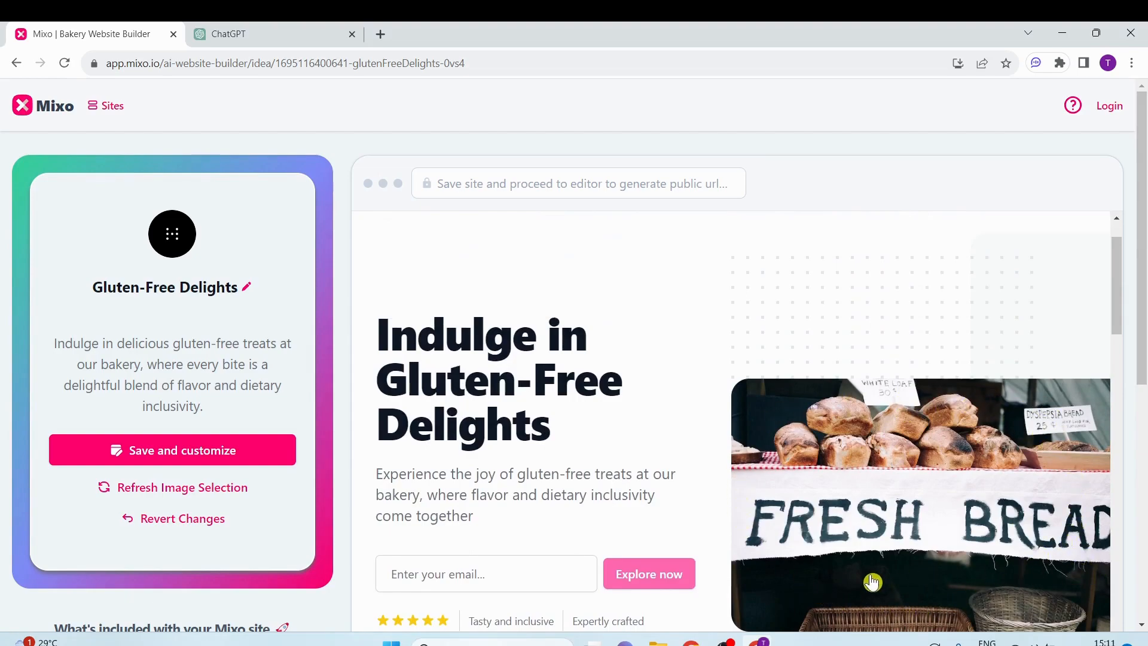
{"action": "scroll", "coordinate": [882, 574], "scroll_direction": "down", "scroll_amount": 6}
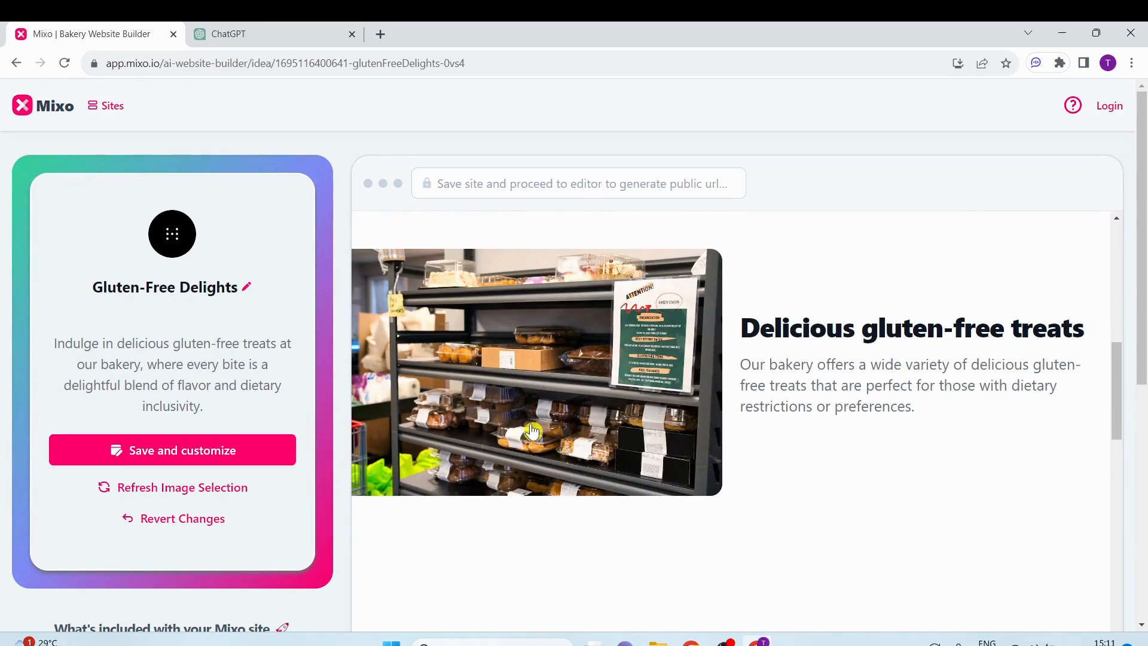
{"action": "scroll", "coordinate": [534, 431], "scroll_direction": "down", "scroll_amount": 4}
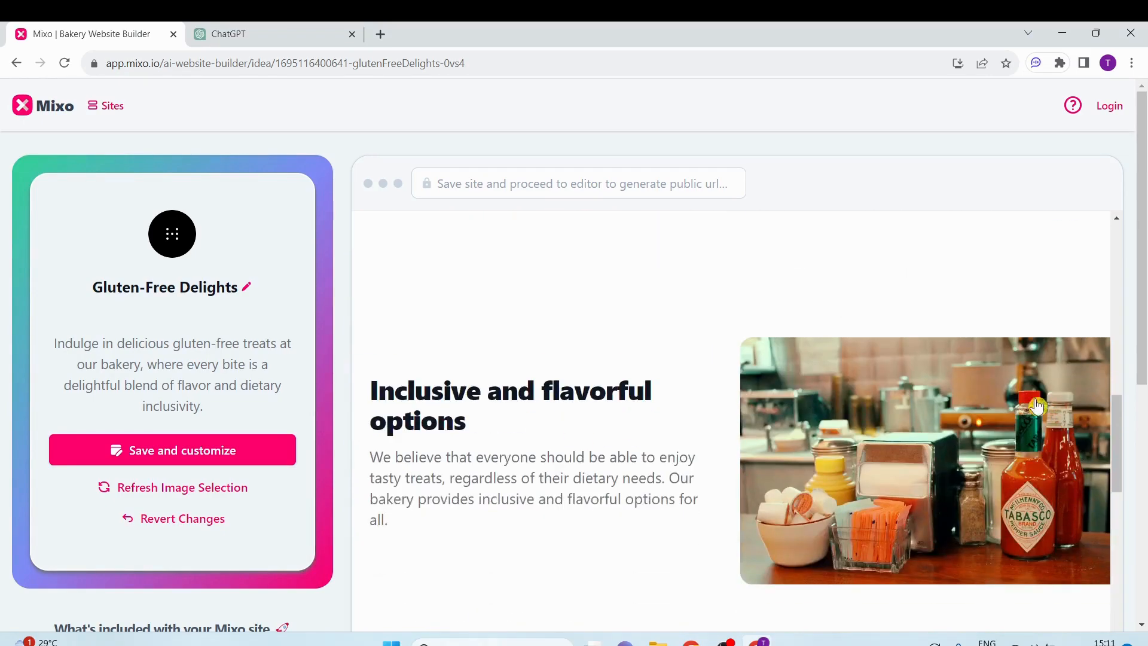
{"action": "scroll", "coordinate": [879, 483], "scroll_direction": "down", "scroll_amount": 5}
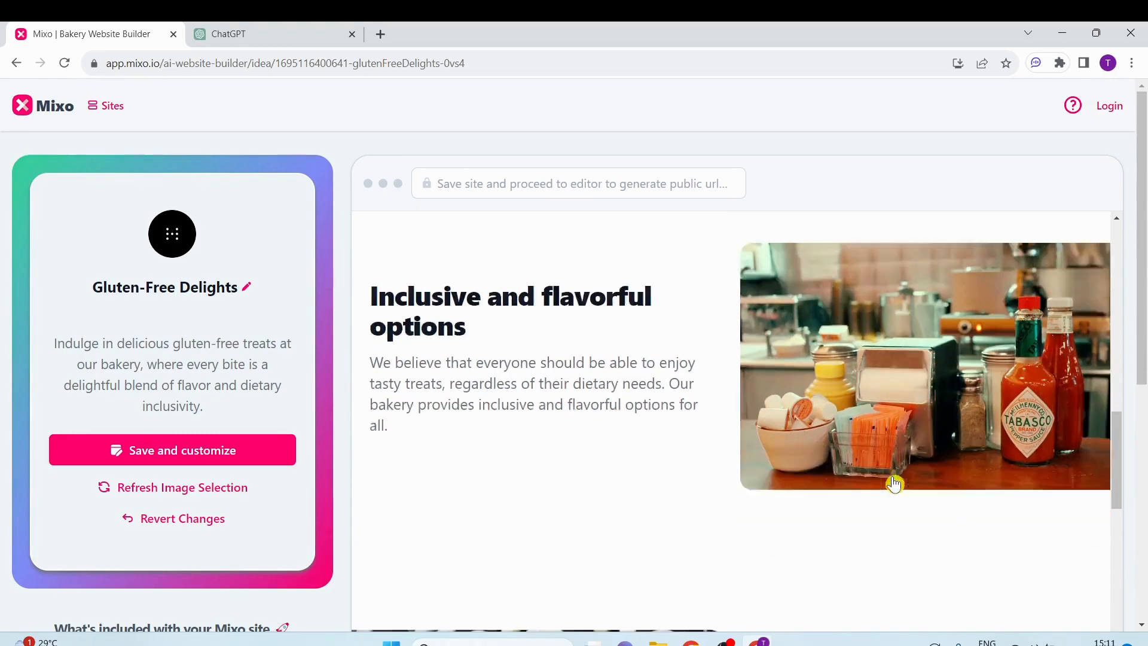
{"action": "scroll", "coordinate": [898, 483], "scroll_direction": "down", "scroll_amount": 10}
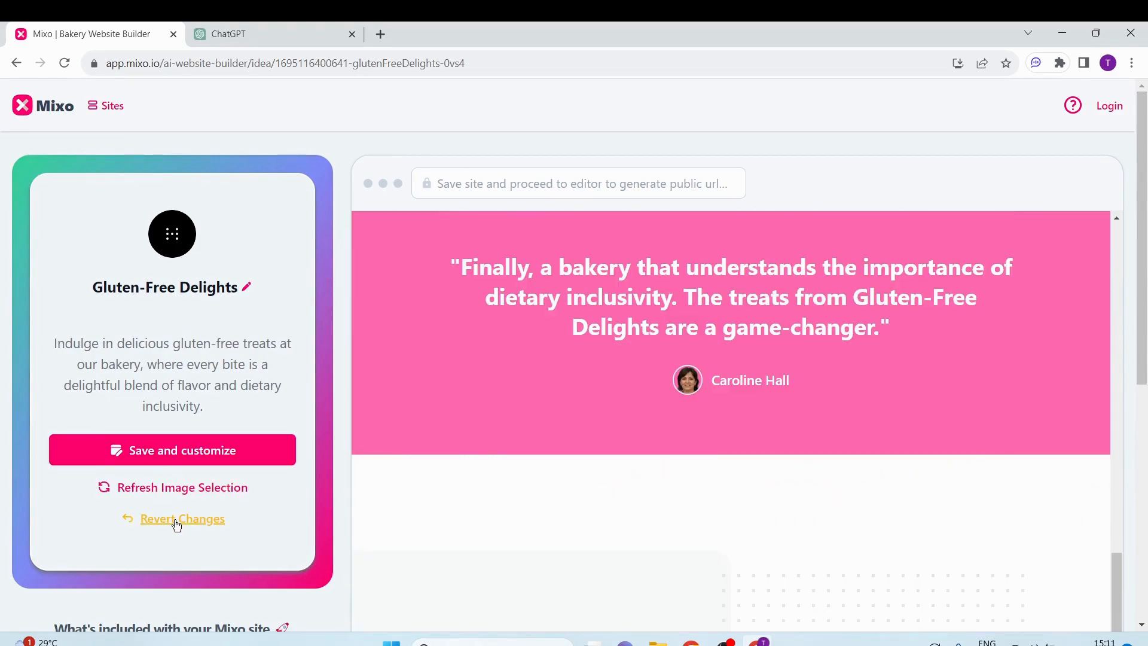
Revert the refreshed images and check the original pictures in the preview
{"action": "left_click", "coordinate": [176, 520]}
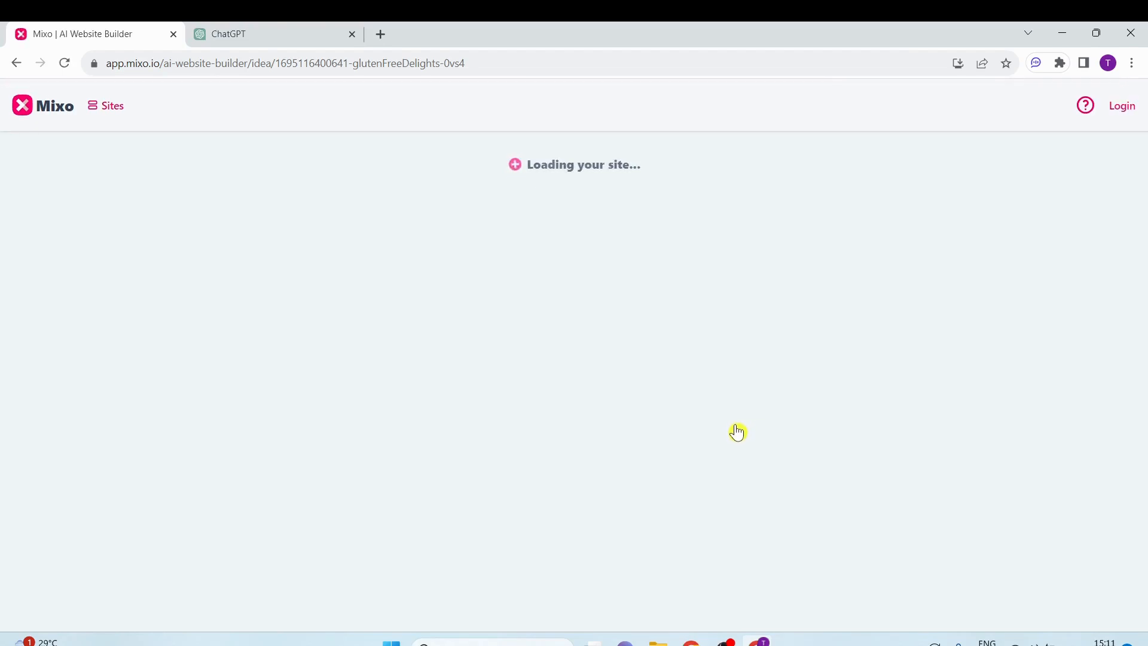
{"action": "scroll", "coordinate": [736, 431], "scroll_direction": "down", "scroll_amount": 5}
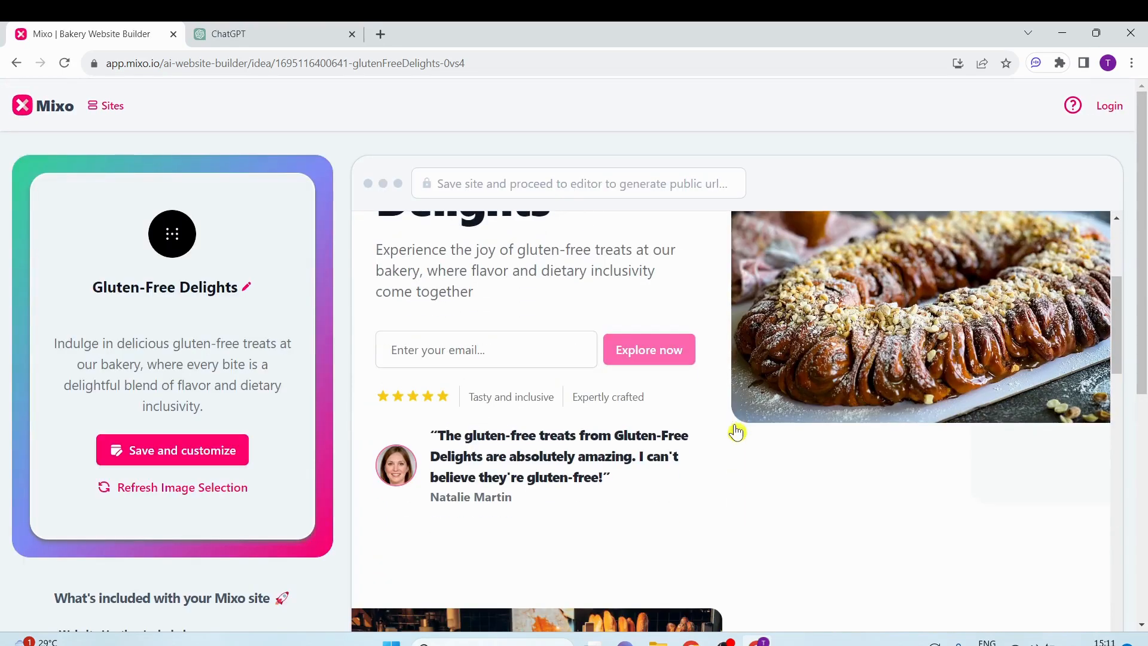
Refresh the site's image selection again and save the site for customization, signing in with Google
{"action": "left_click", "coordinate": [133, 486]}
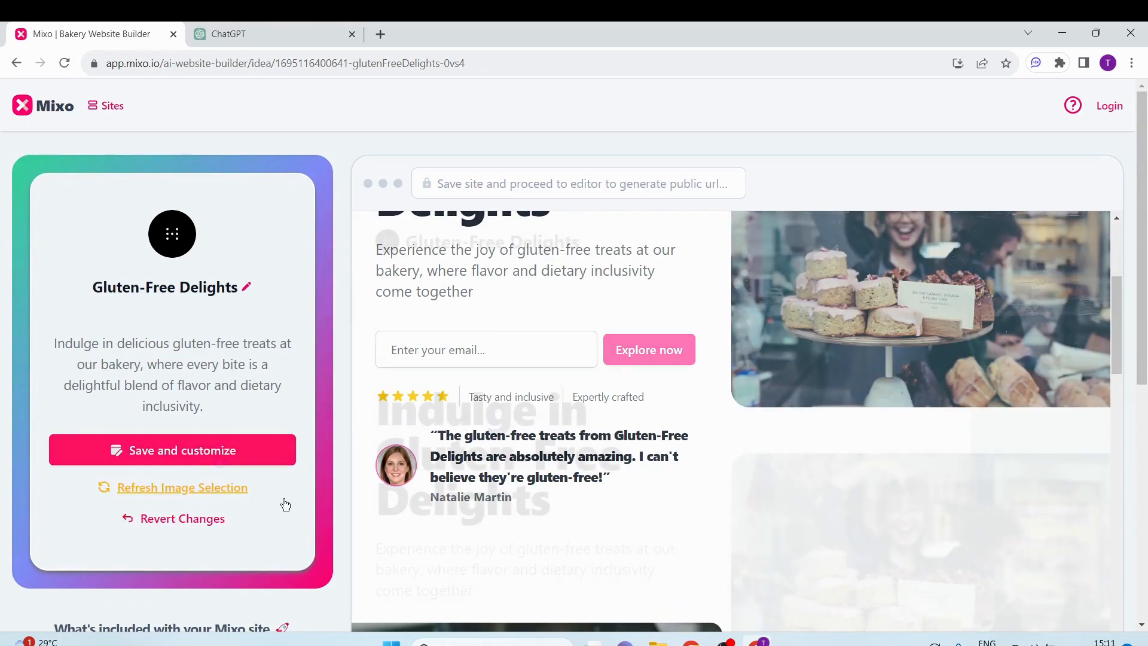
{"action": "left_click", "coordinate": [215, 453]}
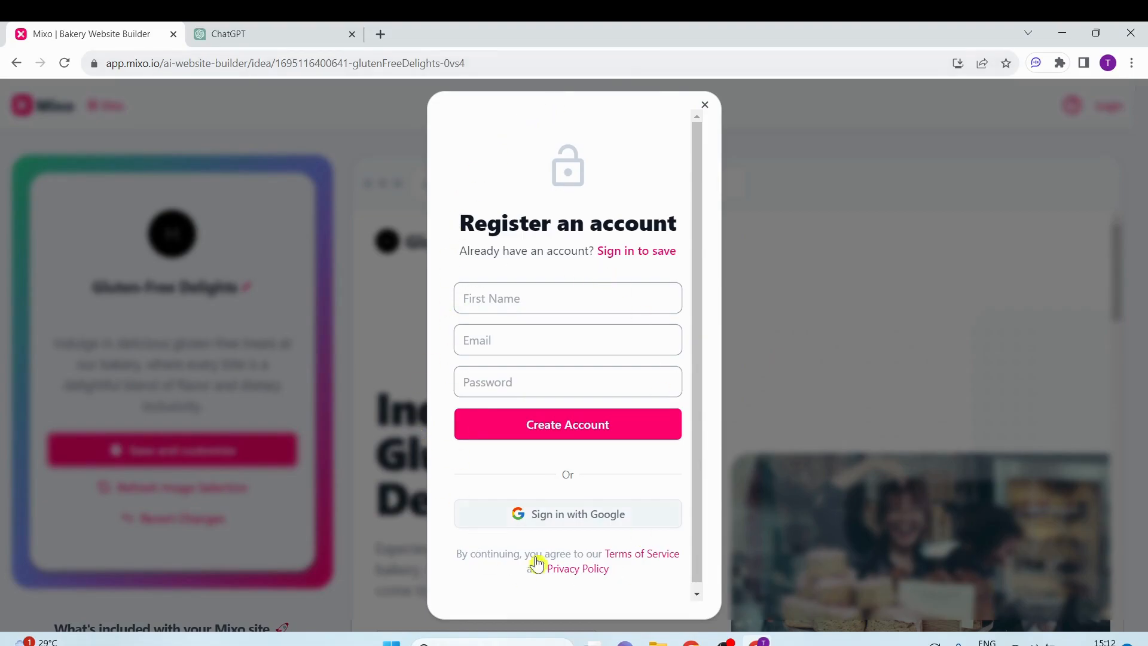
{"action": "left_click", "coordinate": [565, 524]}
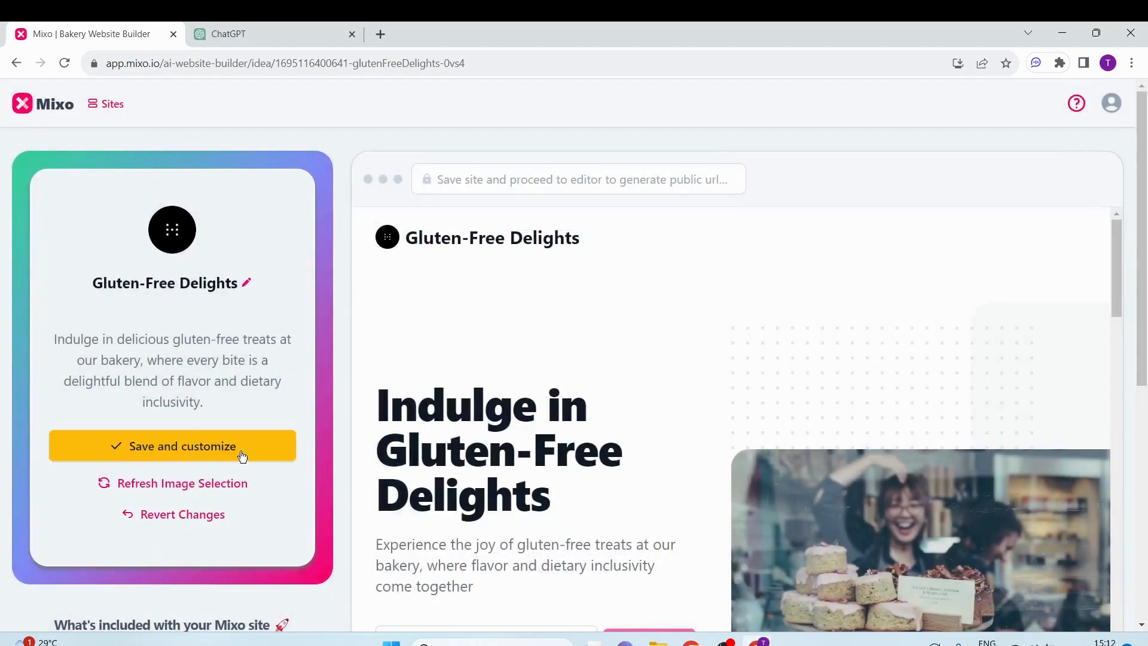
{"action": "scroll", "coordinate": [519, 408], "scroll_direction": "down", "scroll_amount": 10}
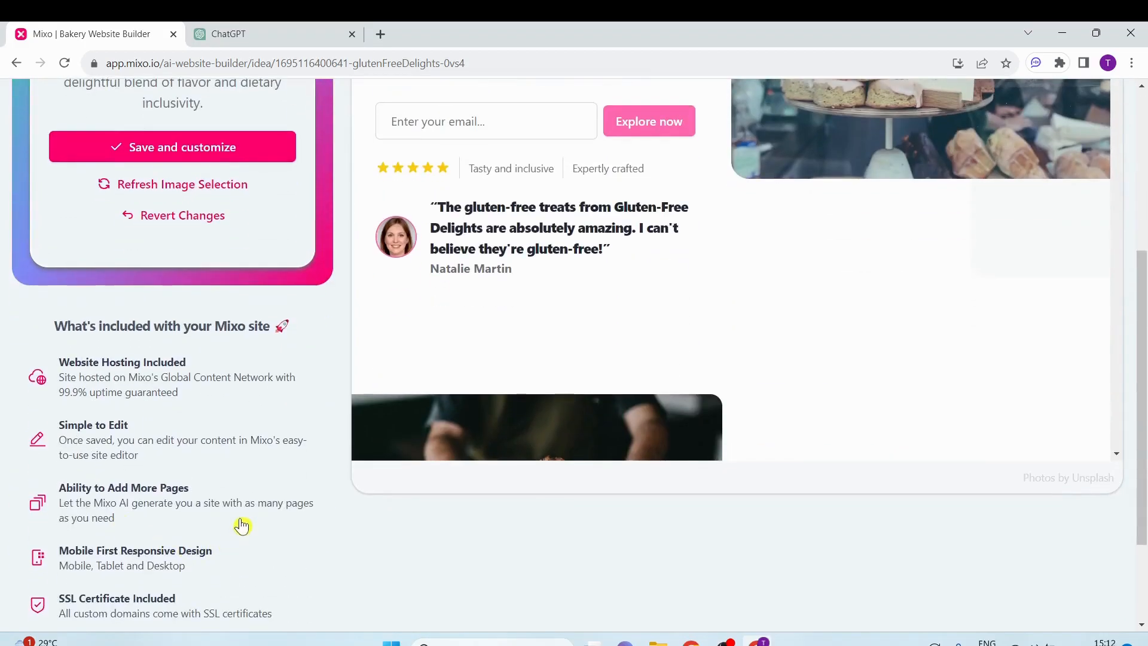
Save the generated site for customization and switch the plan pricing to annual billing
{"action": "scroll", "coordinate": [242, 526], "scroll_direction": "up", "scroll_amount": 5}
{"action": "left_click", "coordinate": [200, 451]}
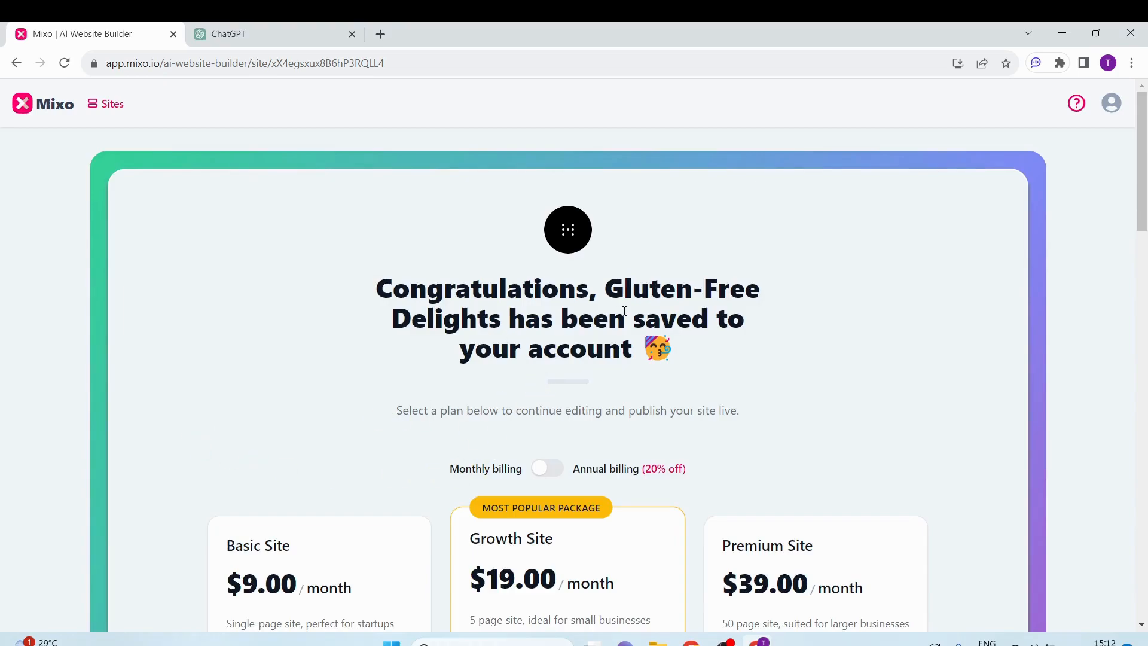
{"action": "scroll", "coordinate": [577, 396], "scroll_direction": "down", "scroll_amount": 3}
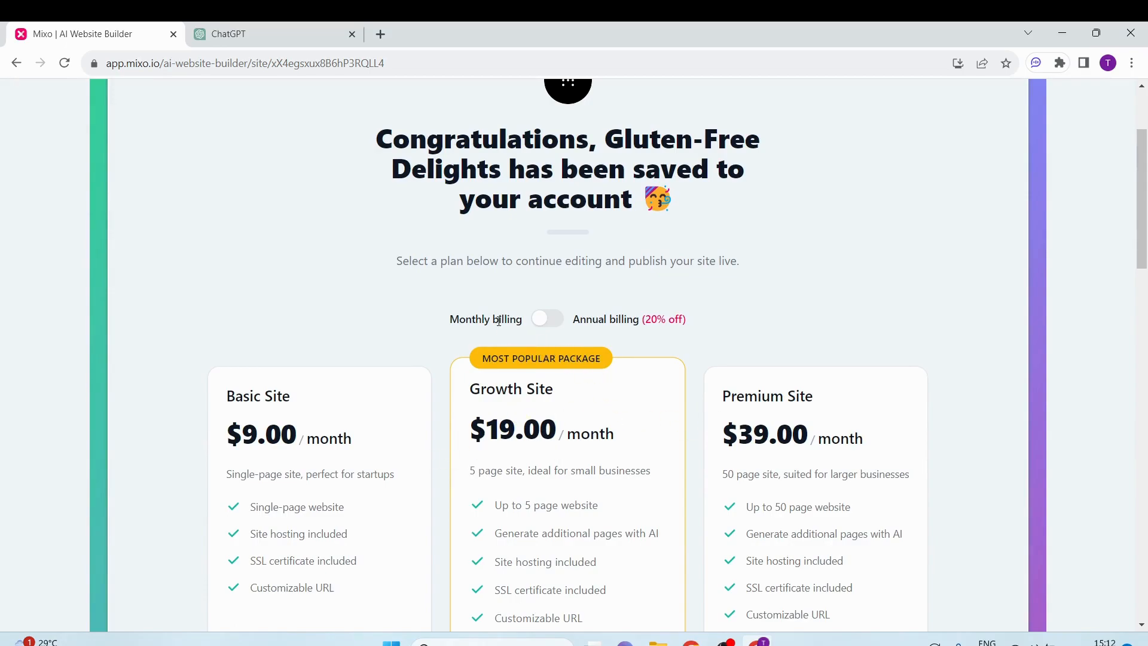
{"action": "left_click", "coordinate": [547, 320]}
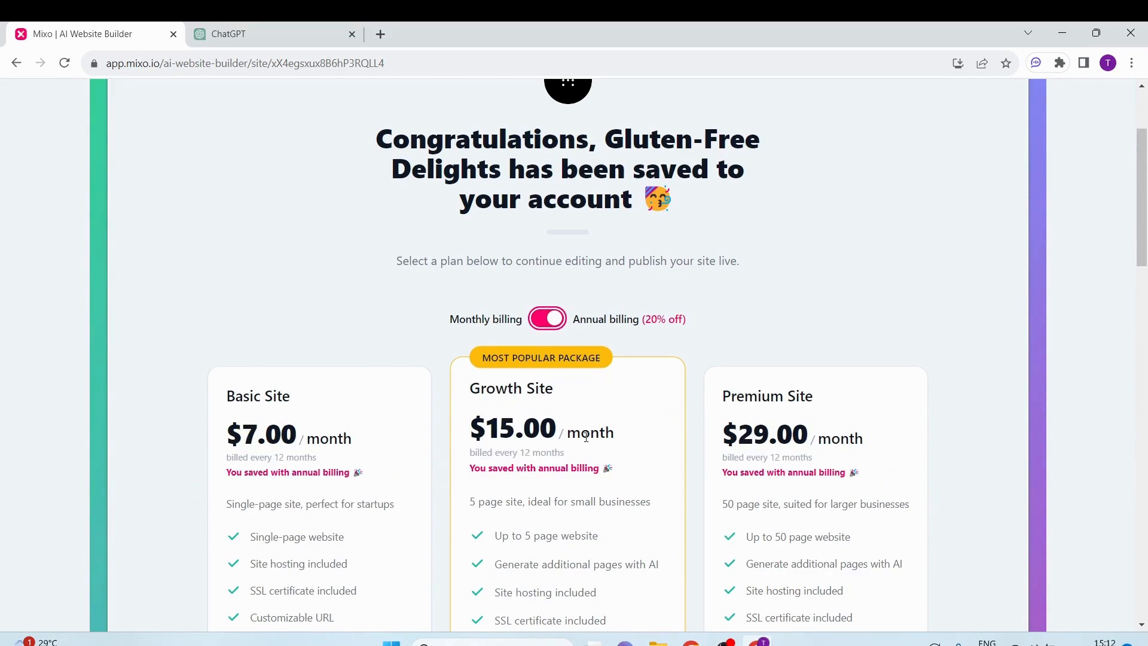
Review what each plan includes and continue to the site editor with just the free plan
{"action": "scroll", "coordinate": [596, 446], "scroll_direction": "down", "scroll_amount": 6}
{"action": "scroll", "coordinate": [618, 502], "scroll_direction": "up", "scroll_amount": 1}
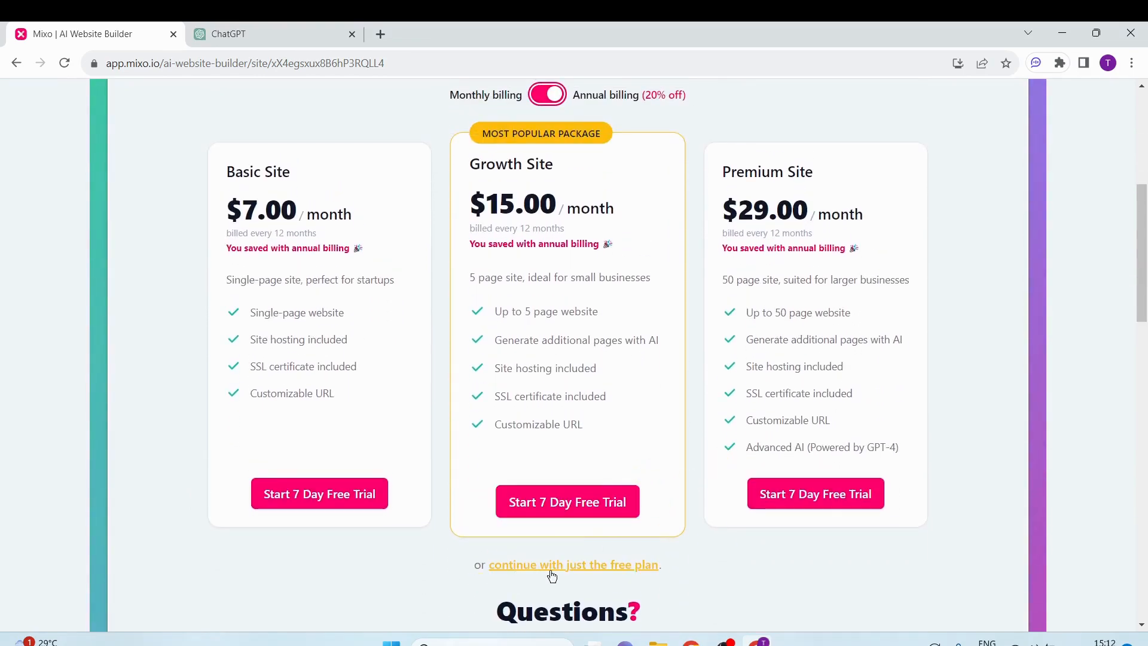
{"action": "left_click", "coordinate": [624, 579]}
{"action": "scroll", "coordinate": [621, 579], "scroll_direction": "down", "scroll_amount": 3}
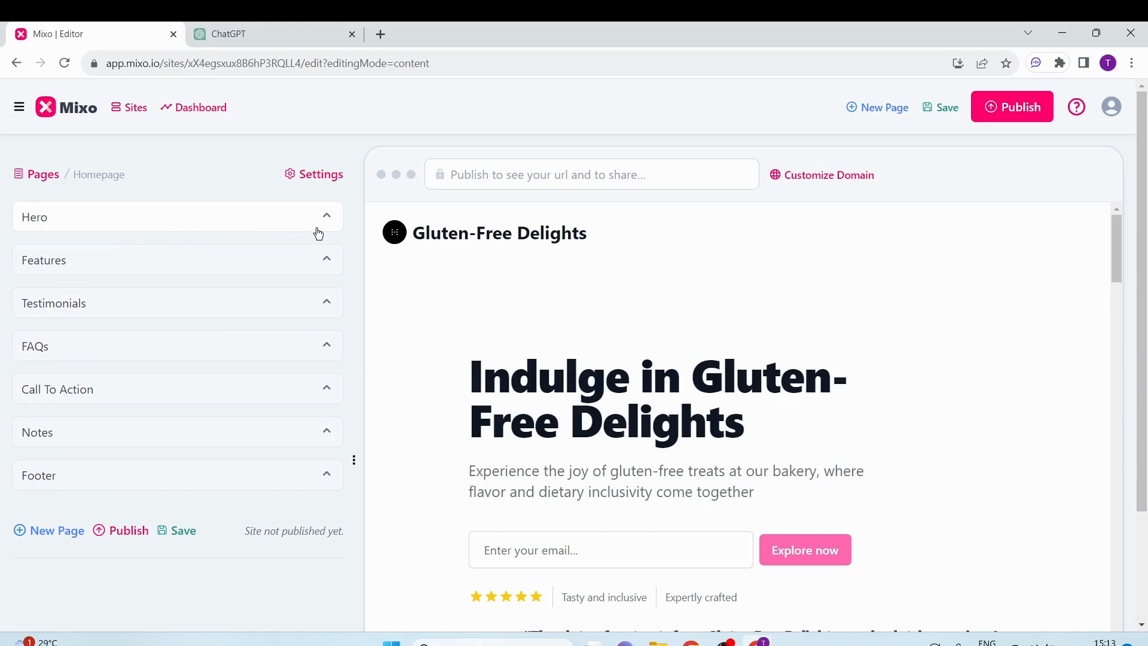
Replace the homepage hero title with "Vegan Bakery"
{"action": "left_click", "coordinate": [66, 218]}
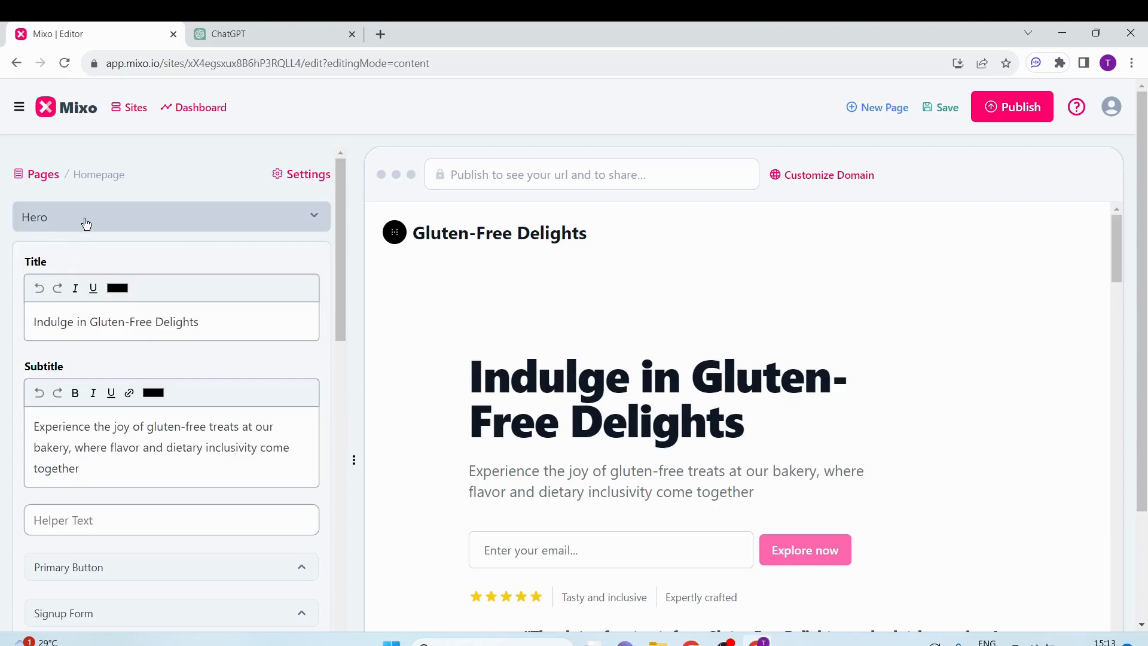
{"action": "left_click_drag", "start_coordinate": [36, 326], "coordinate": [213, 325]}
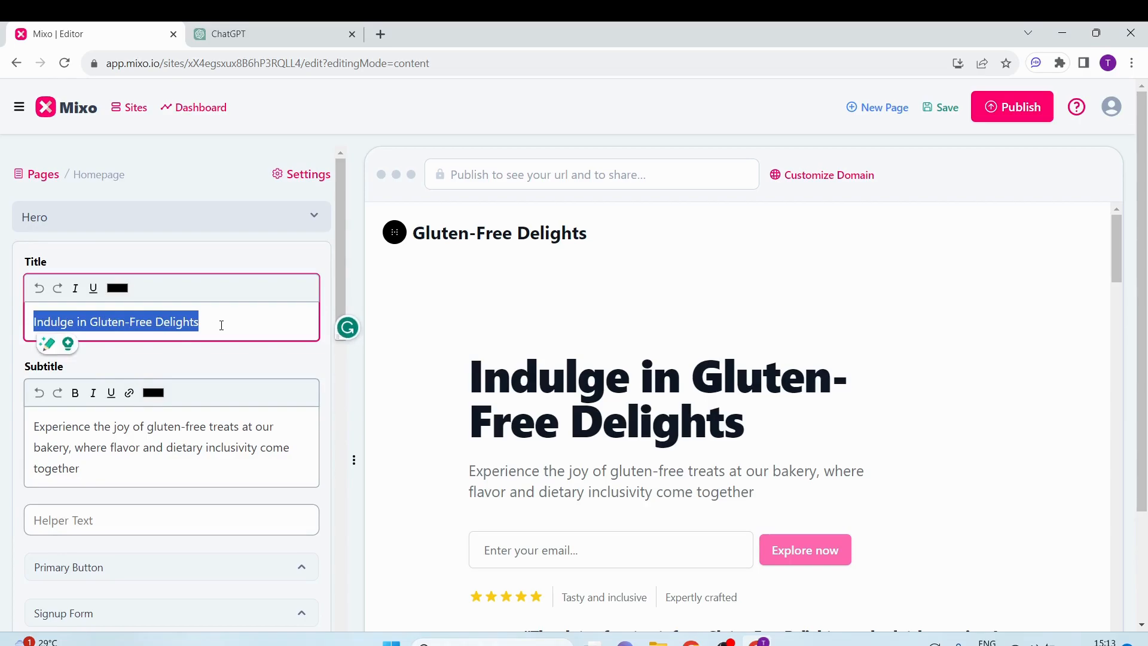
{"action": "type", "text": "Ve"}
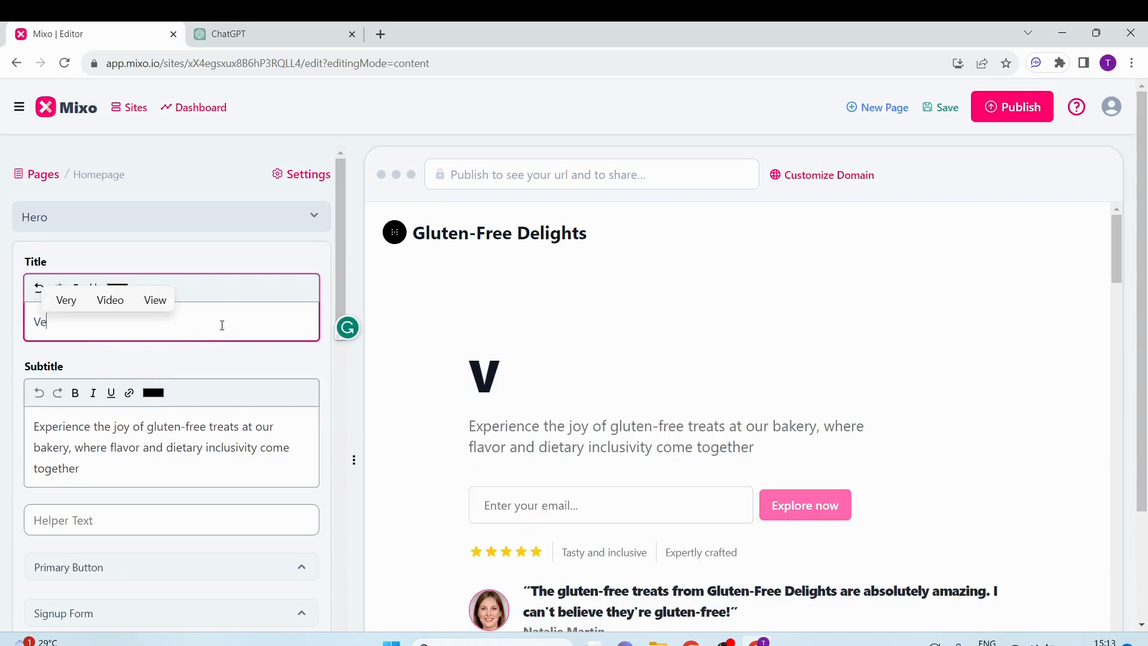
{"action": "type", "text": "gan "}
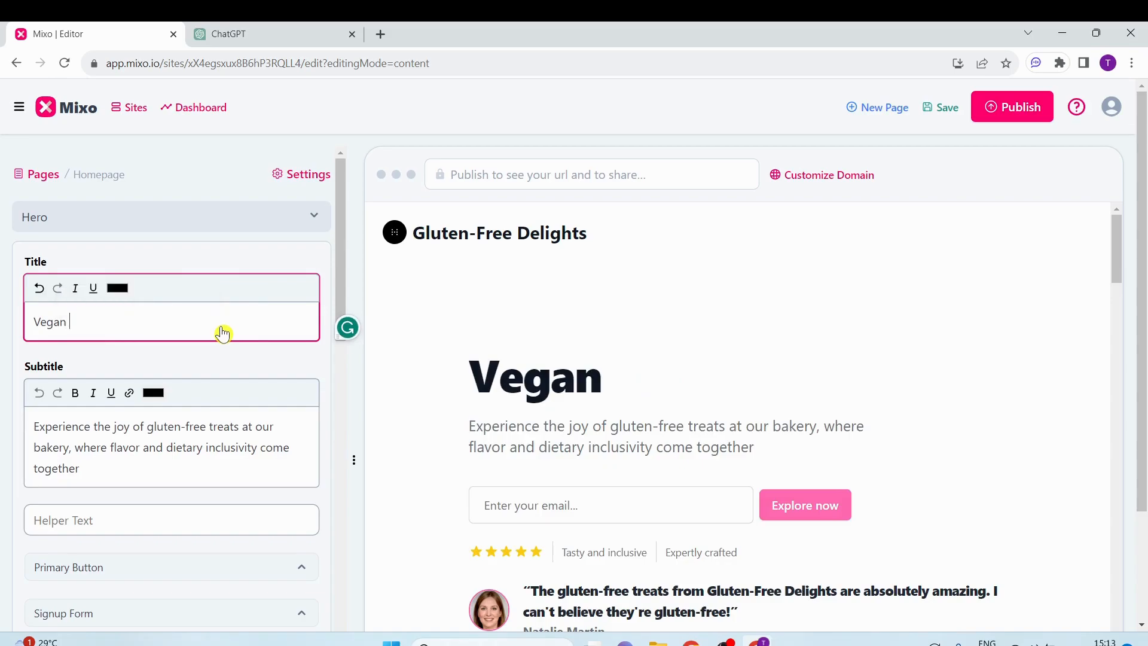
{"action": "type", "text": "Bakery"}
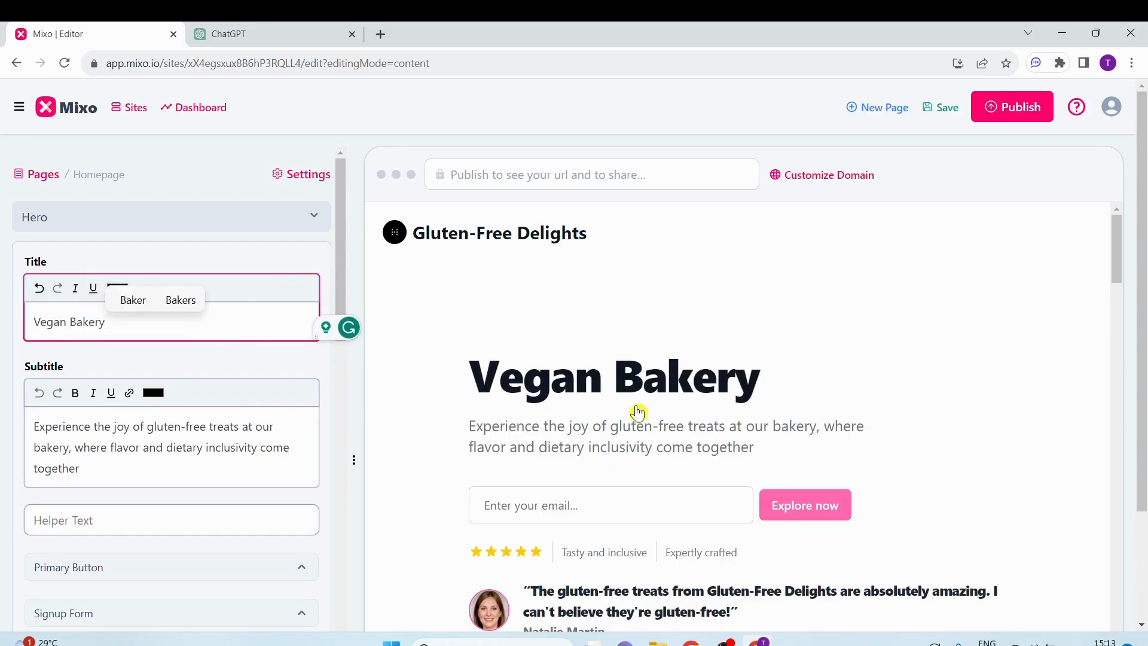
Change the text color of the "Vegan Bakery" hero title to a golden brown
{"action": "scroll", "coordinate": [98, 241], "scroll_direction": "down", "scroll_amount": 1}
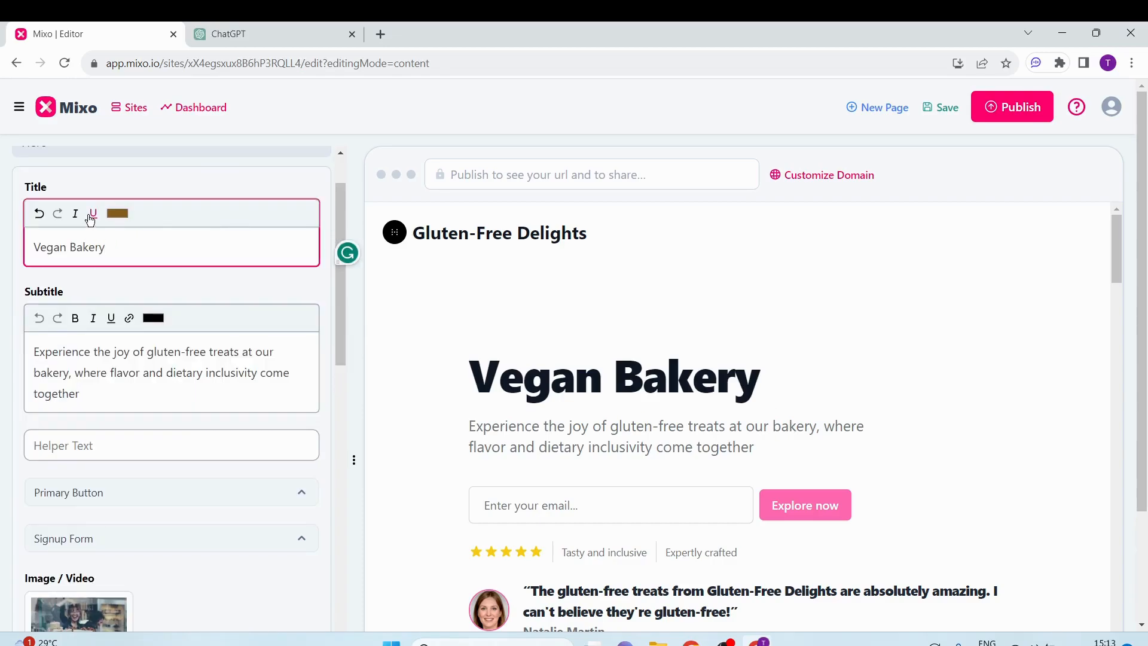
{"action": "left_click_drag", "start_coordinate": [111, 248], "coordinate": [24, 250]}
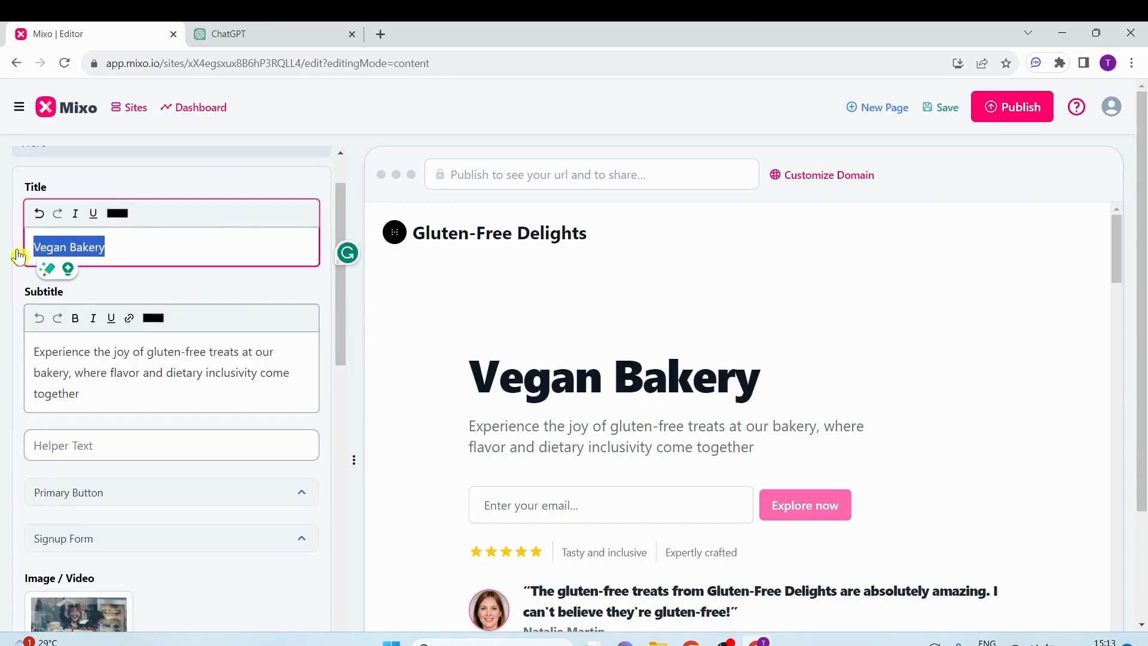
{"action": "left_click", "coordinate": [117, 213]}
{"action": "left_click", "coordinate": [226, 305]}
{"action": "left_click", "coordinate": [253, 340]}
{"action": "left_click_drag", "start_coordinate": [264, 302], "coordinate": [257, 256]}
{"action": "left_click", "coordinate": [664, 292]}
{"action": "left_click", "coordinate": [192, 251]}
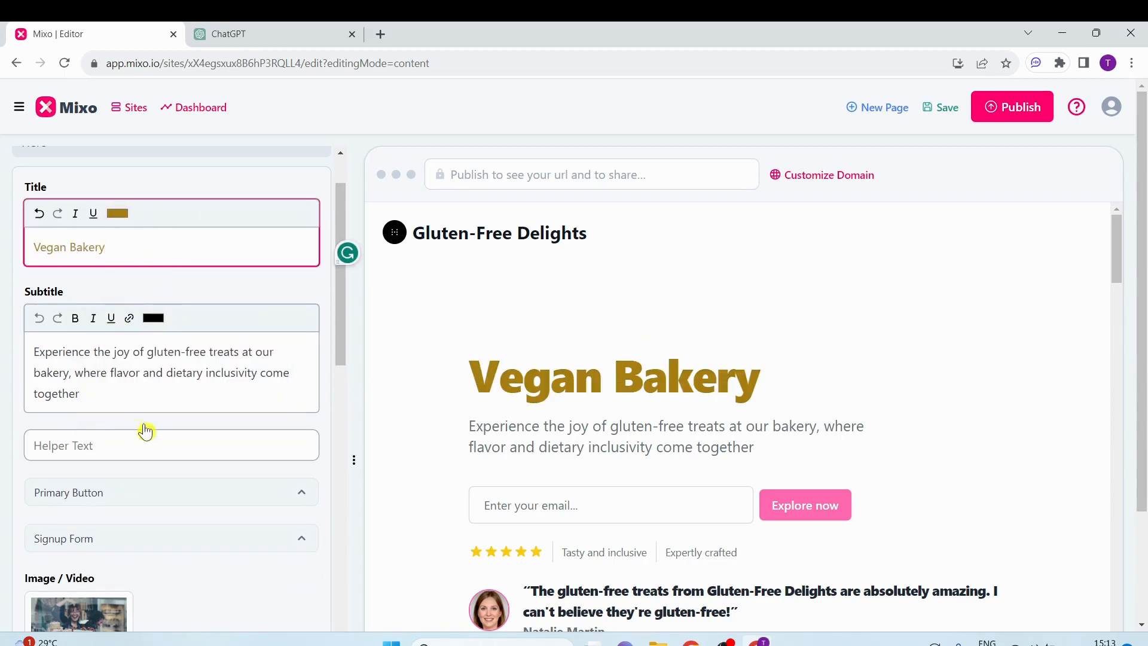
Make the entire hero subtitle bold, without underlining
{"action": "left_click_drag", "start_coordinate": [91, 392], "coordinate": [20, 357]}
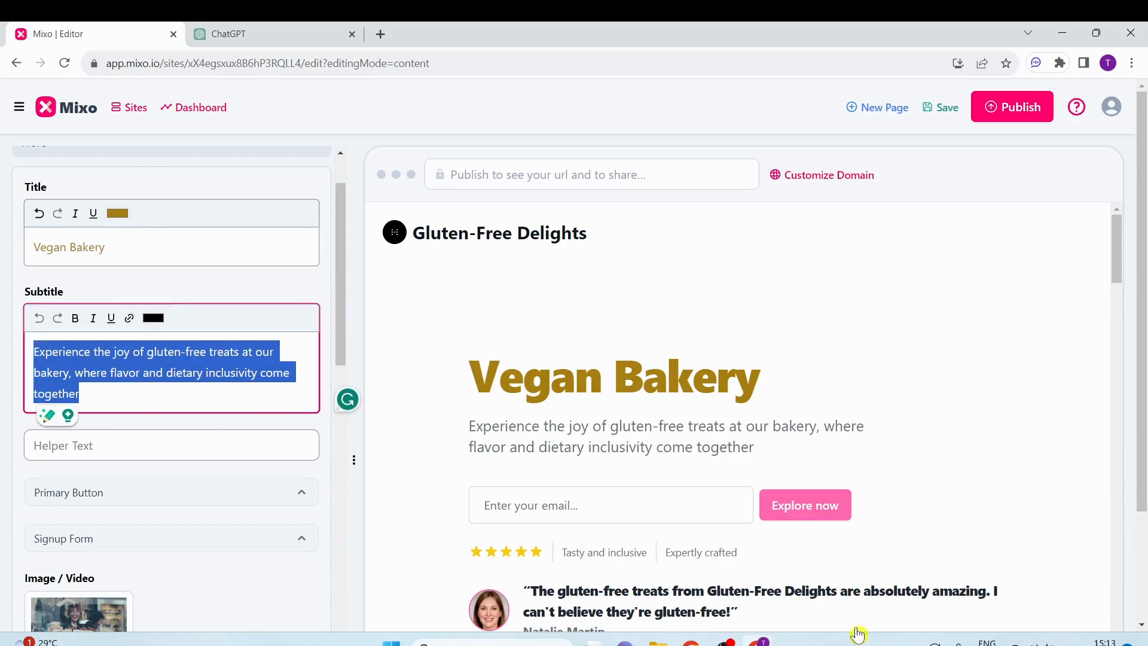
{"action": "scroll", "coordinate": [762, 470], "scroll_direction": "down", "scroll_amount": 1}
{"action": "left_click_drag", "start_coordinate": [757, 380], "coordinate": [454, 366]}
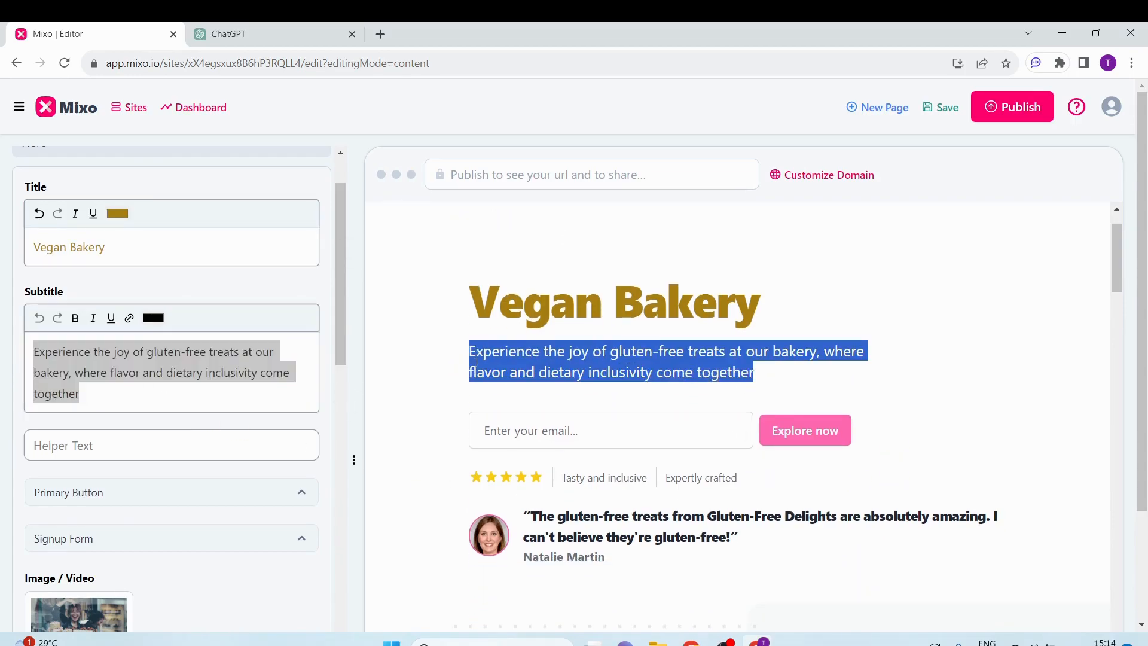
{"action": "scroll", "coordinate": [581, 372], "scroll_direction": "down", "scroll_amount": 1}
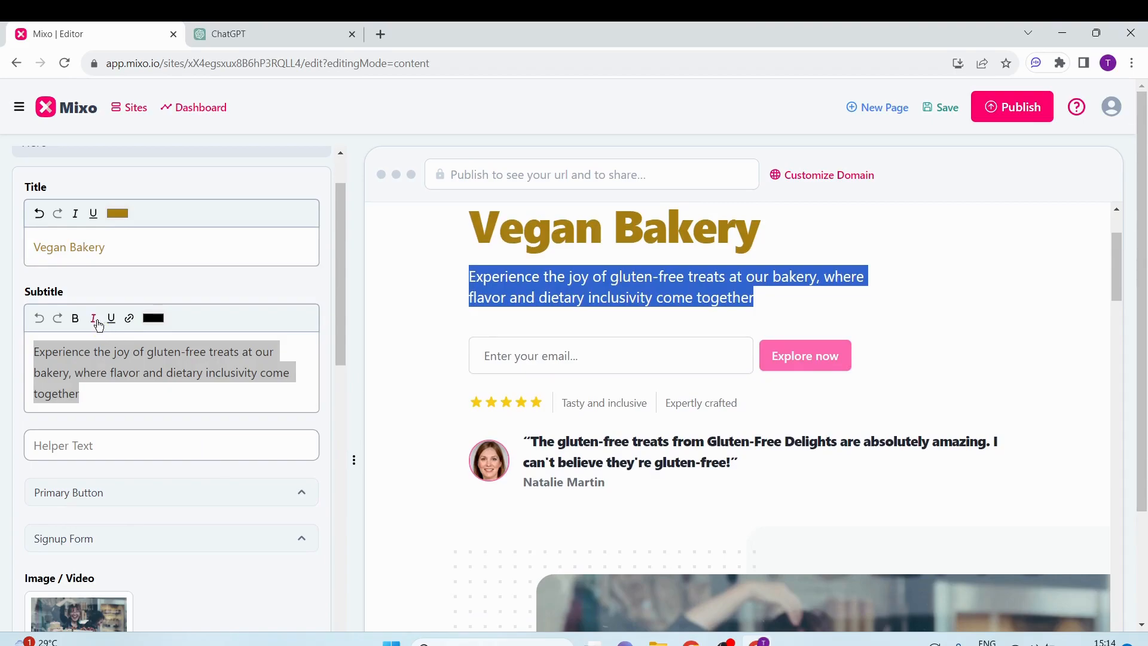
{"action": "left_click", "coordinate": [76, 319]}
{"action": "left_click", "coordinate": [111, 318]}
{"action": "left_click", "coordinate": [111, 318]}
{"action": "scroll", "coordinate": [213, 261], "scroll_direction": "down", "scroll_amount": 3}
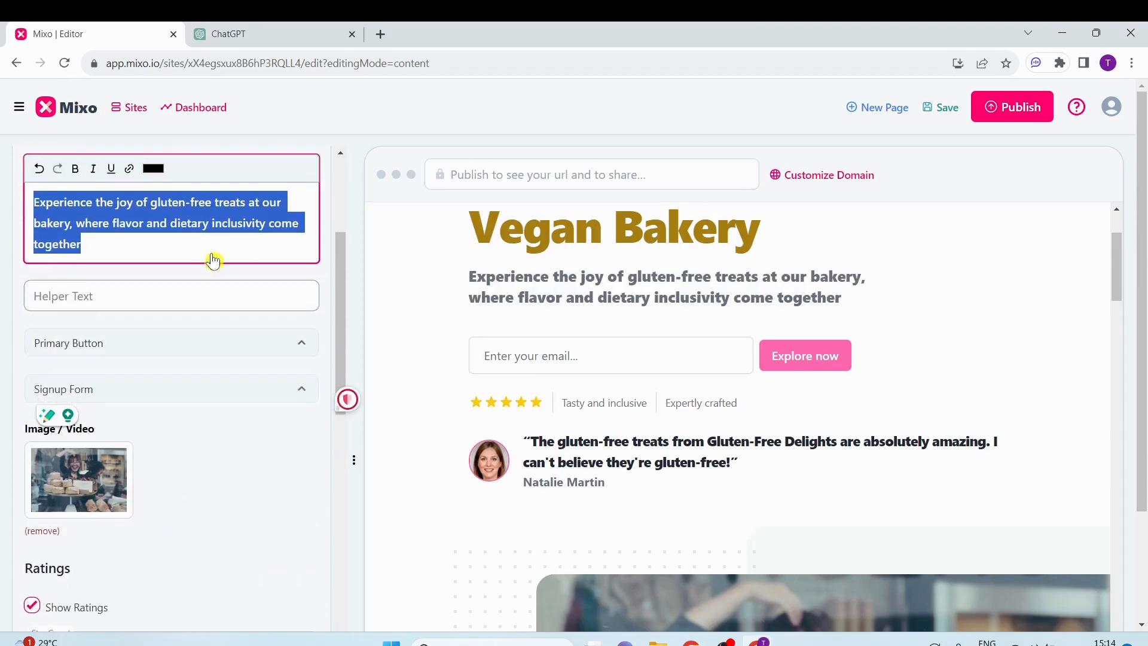
{"action": "left_click", "coordinate": [129, 168]}
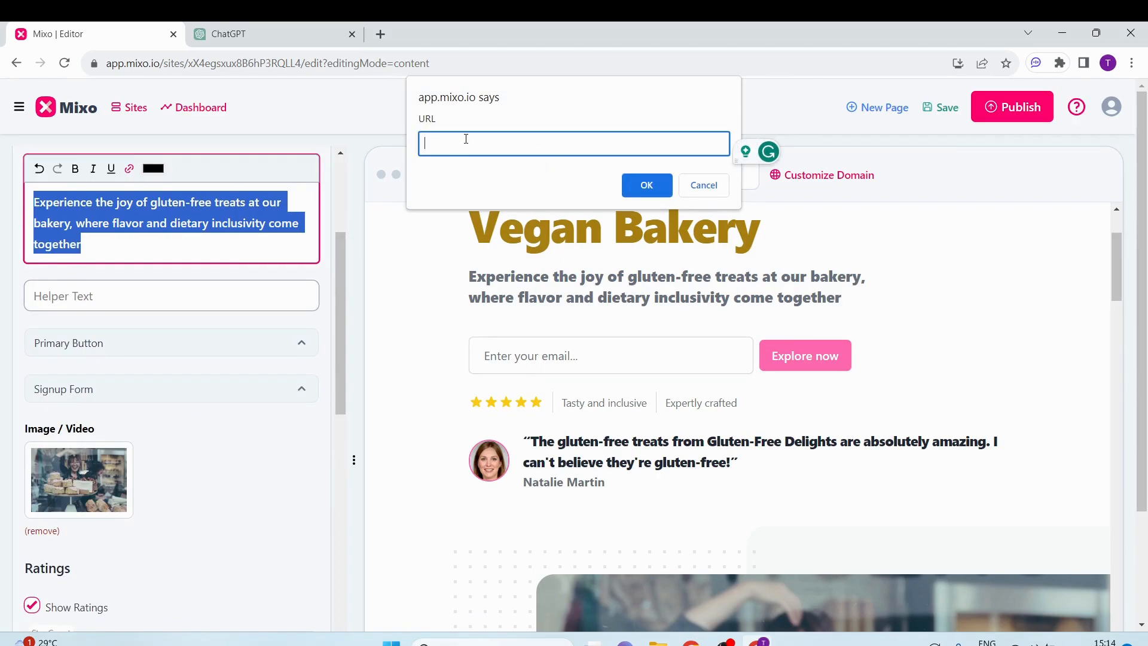
{"action": "left_click", "coordinate": [643, 185]}
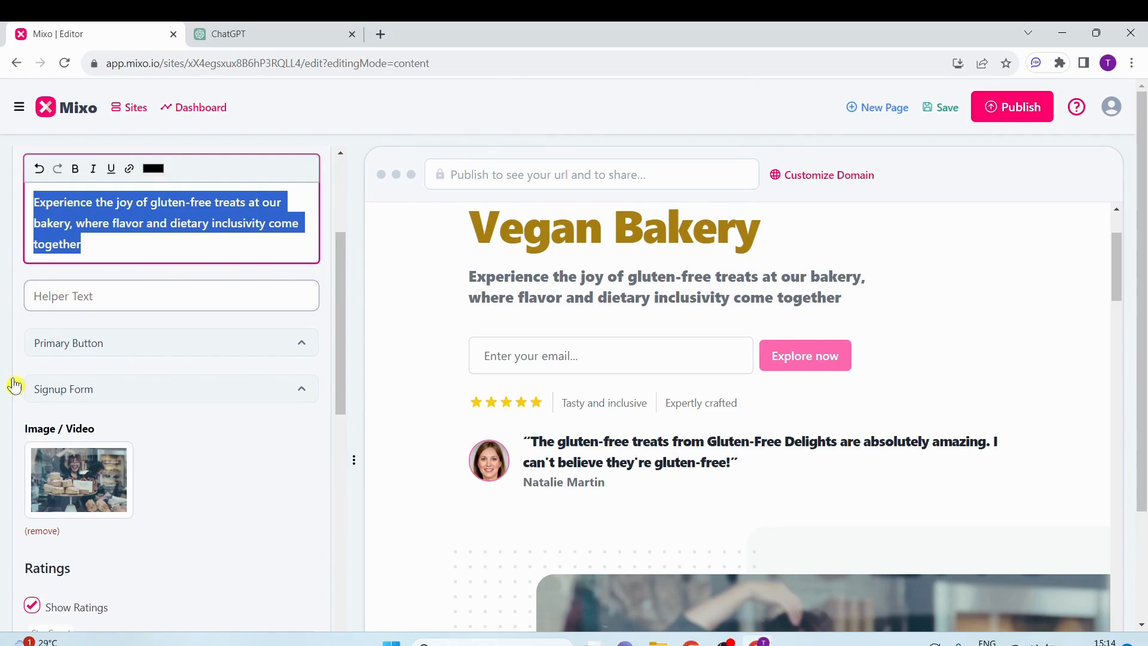
{"action": "left_click", "coordinate": [152, 300]}
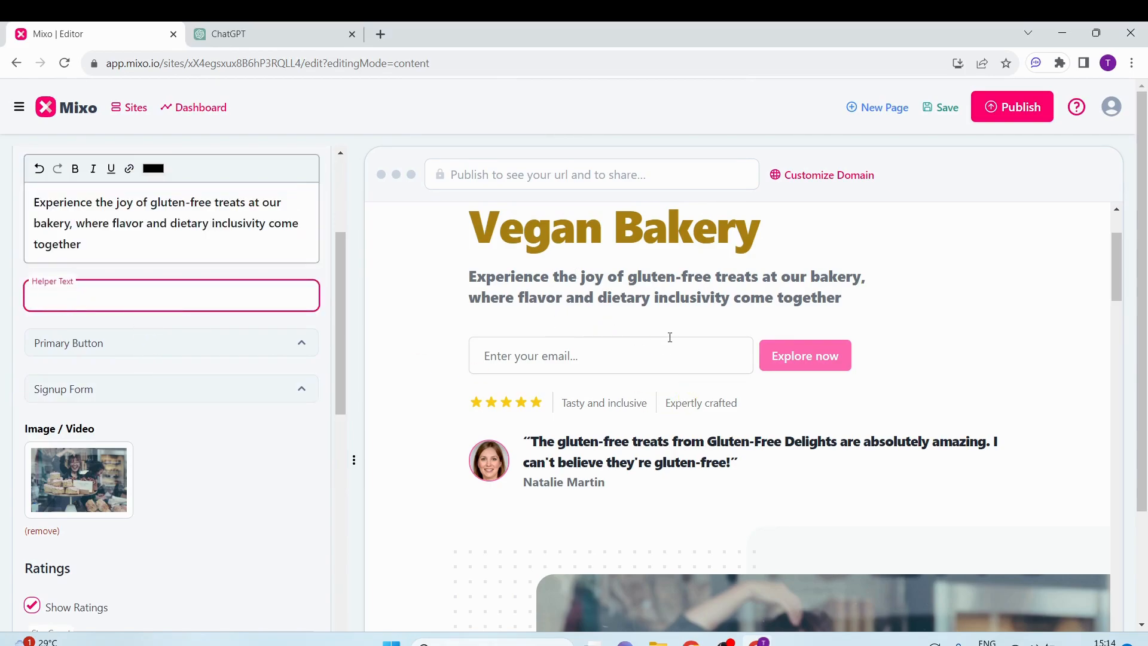
Show the hero's primary CTA button and set its label to "Got in touch"
{"action": "left_click", "coordinate": [212, 342]}
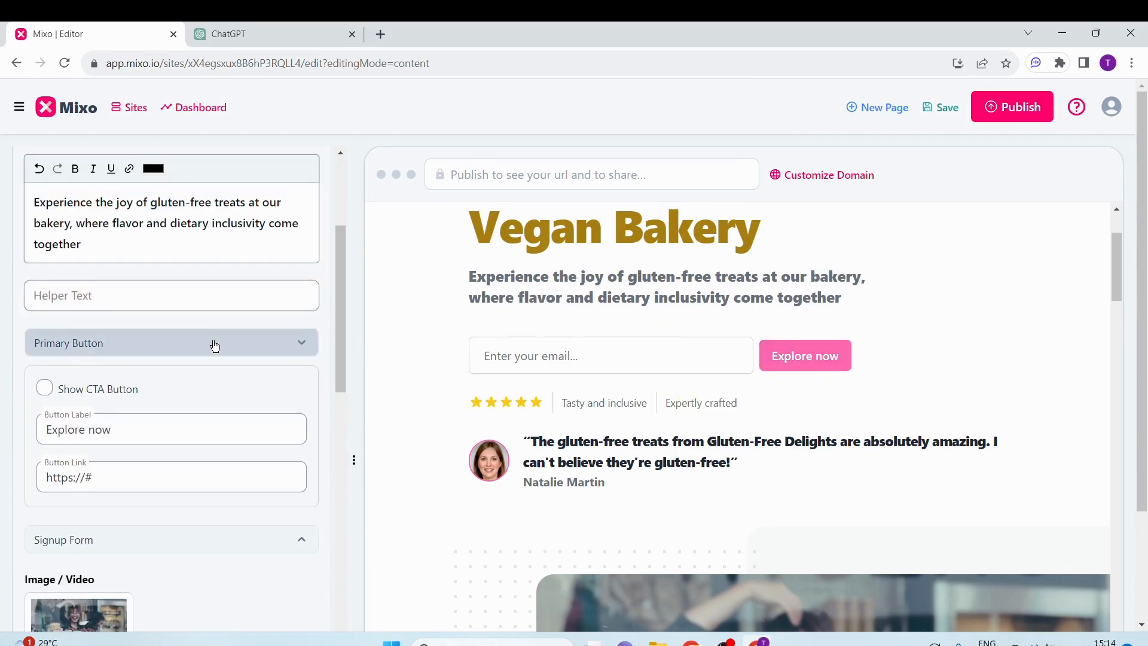
{"action": "left_click", "coordinate": [44, 389]}
{"action": "left_click", "coordinate": [45, 389]}
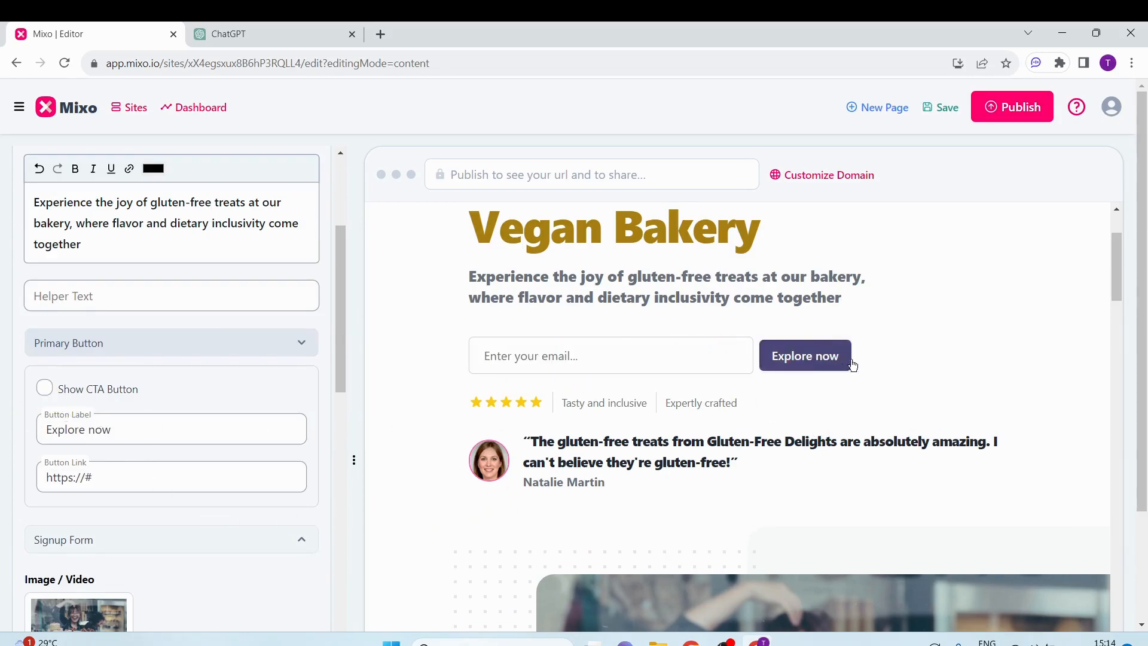
{"action": "left_click", "coordinate": [45, 389]}
{"action": "left_click", "coordinate": [129, 428]}
{"action": "left_click_drag", "start_coordinate": [88, 428], "coordinate": [26, 446]}
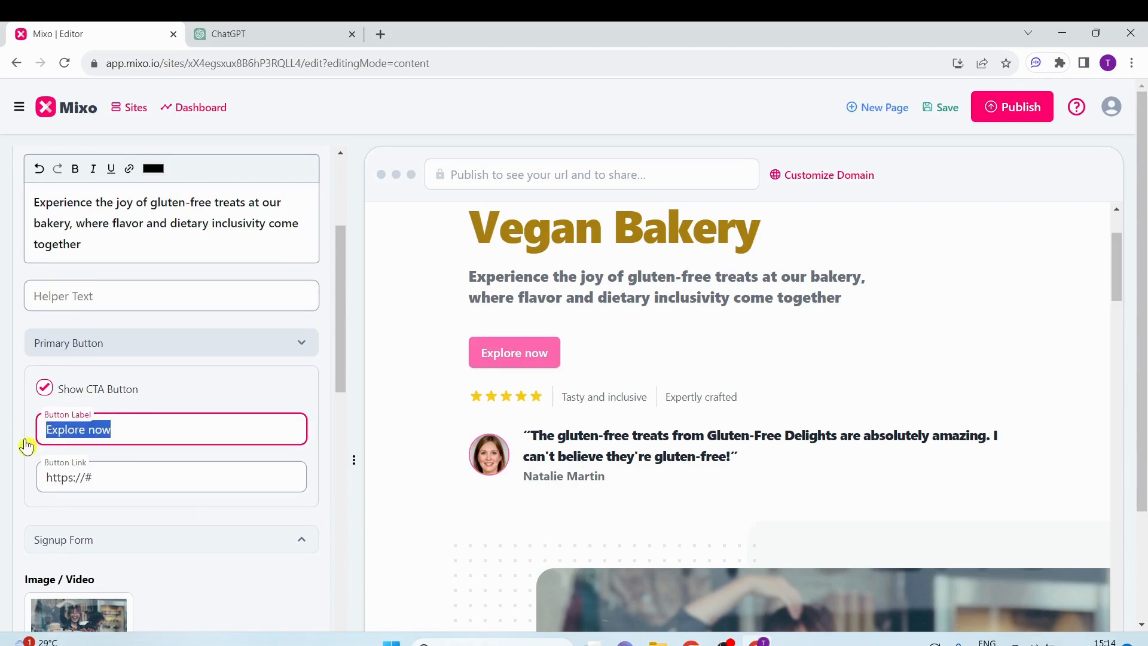
{"action": "type", "text": "Go"}
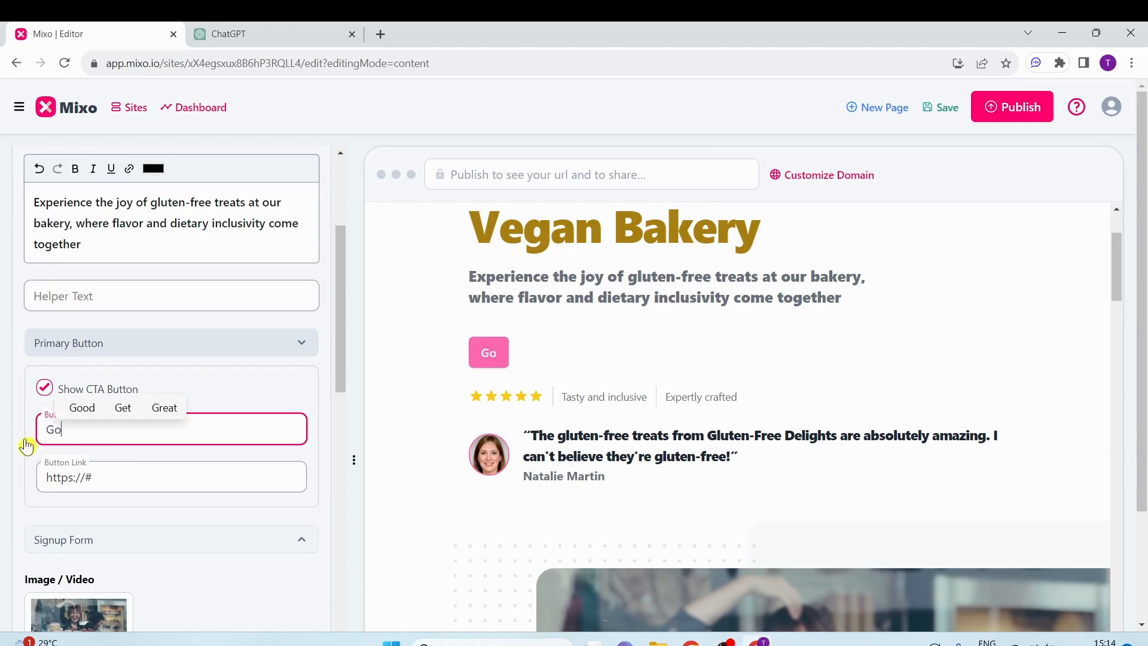
{"action": "type", "text": "t in touch"}
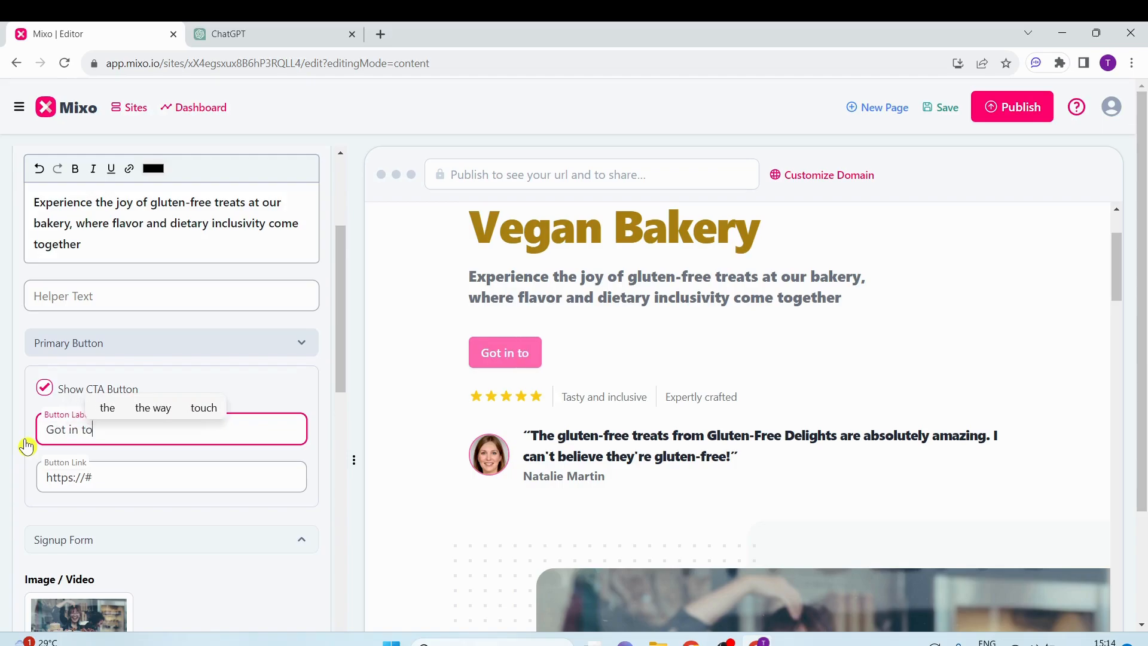
Examine the hero's button link and the signup form's placeholder and button label settings, comparing them with the page preview
{"action": "left_click", "coordinate": [195, 552]}
{"action": "left_click", "coordinate": [122, 478]}
{"action": "scroll", "coordinate": [193, 548], "scroll_direction": "down", "scroll_amount": 4}
{"action": "left_click", "coordinate": [165, 405]}
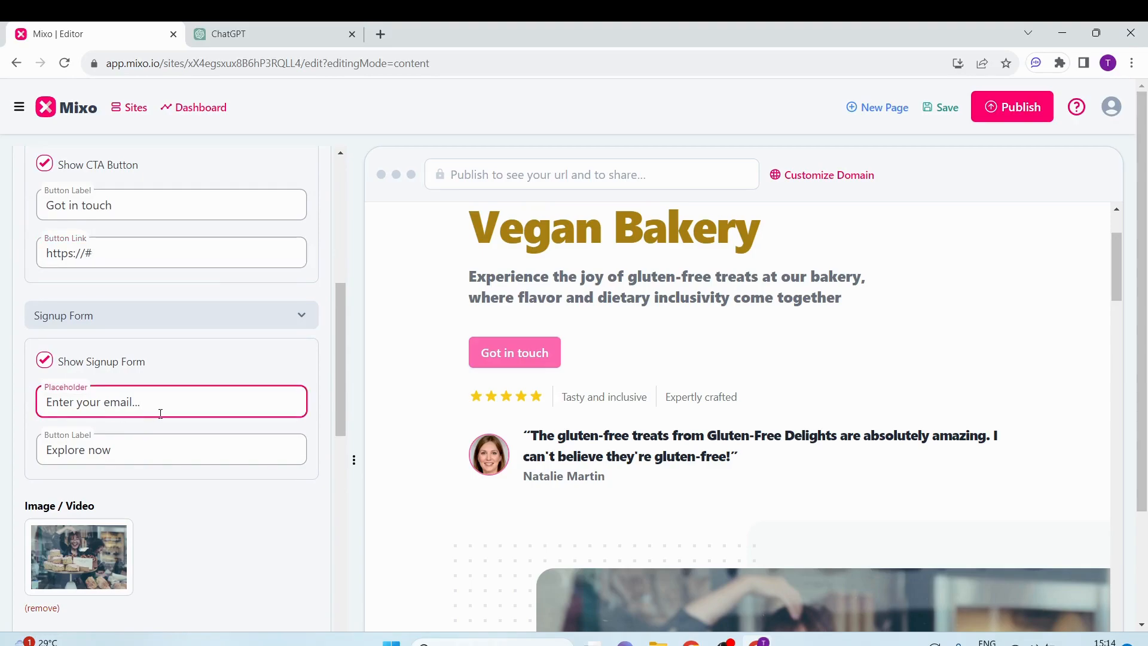
{"action": "left_click_drag", "start_coordinate": [154, 414], "coordinate": [30, 413]}
{"action": "scroll", "coordinate": [707, 376], "scroll_direction": "down", "scroll_amount": 16}
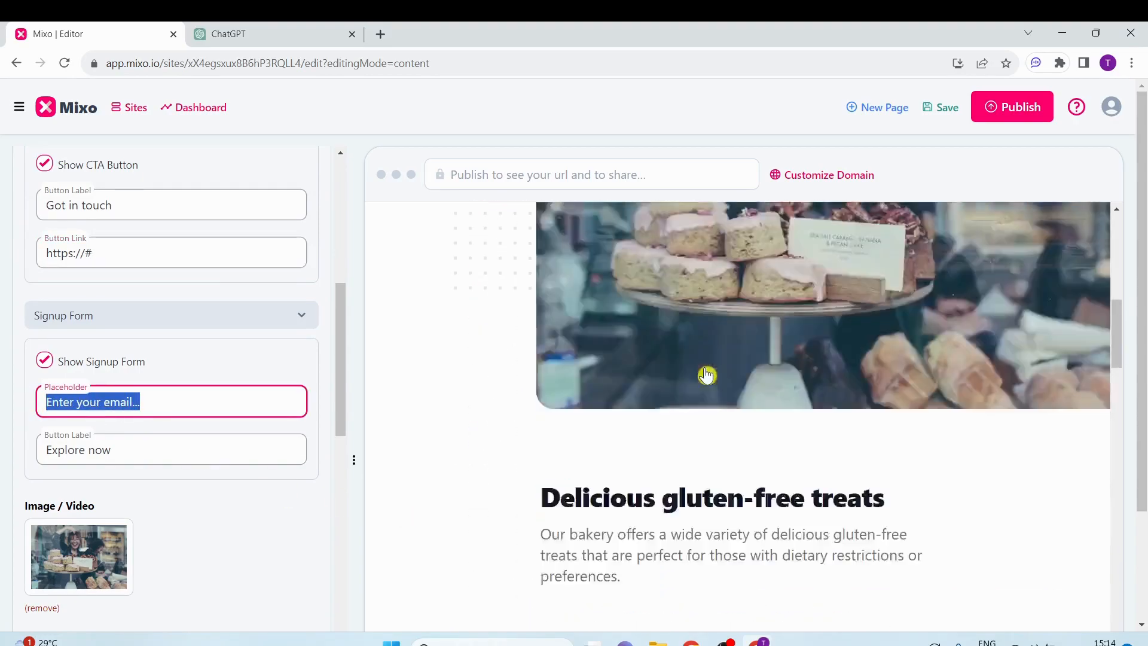
{"action": "scroll", "coordinate": [708, 377], "scroll_direction": "up", "scroll_amount": 12}
{"action": "left_click", "coordinate": [161, 443]}
{"action": "left_click_drag", "start_coordinate": [153, 451], "coordinate": [43, 451]}
{"action": "scroll", "coordinate": [133, 448], "scroll_direction": "down", "scroll_amount": 4}
{"action": "scroll", "coordinate": [133, 449], "scroll_direction": "up", "scroll_amount": 2}
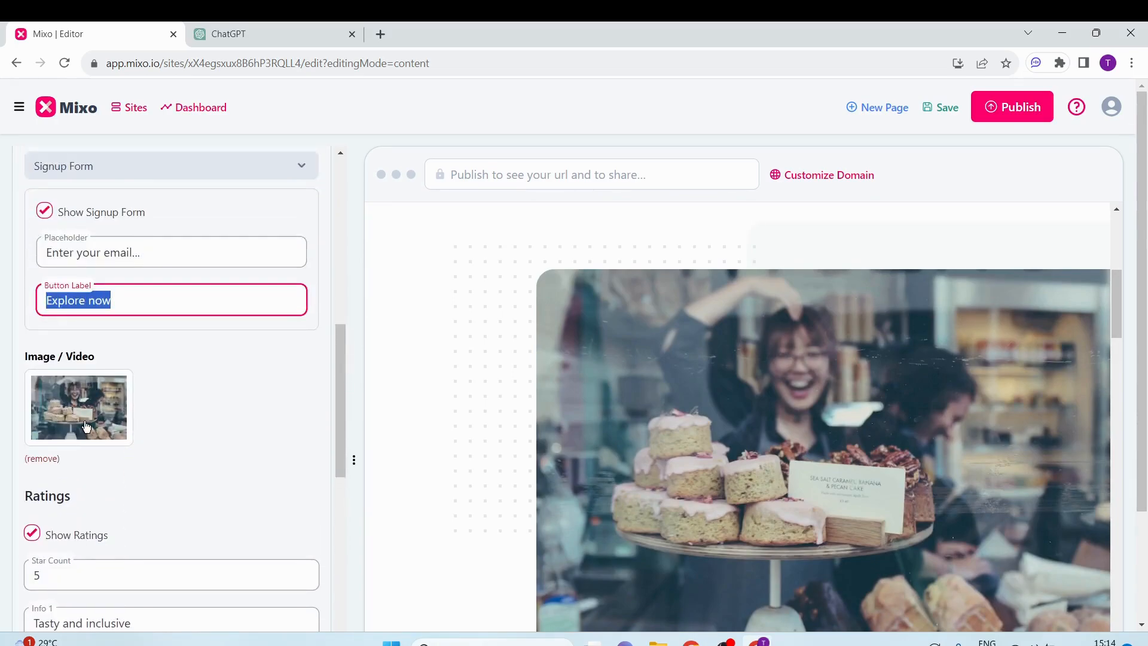
Try uploading a replacement hero image through the Media Library, and close it without choosing a file
{"action": "left_click", "coordinate": [102, 431]}
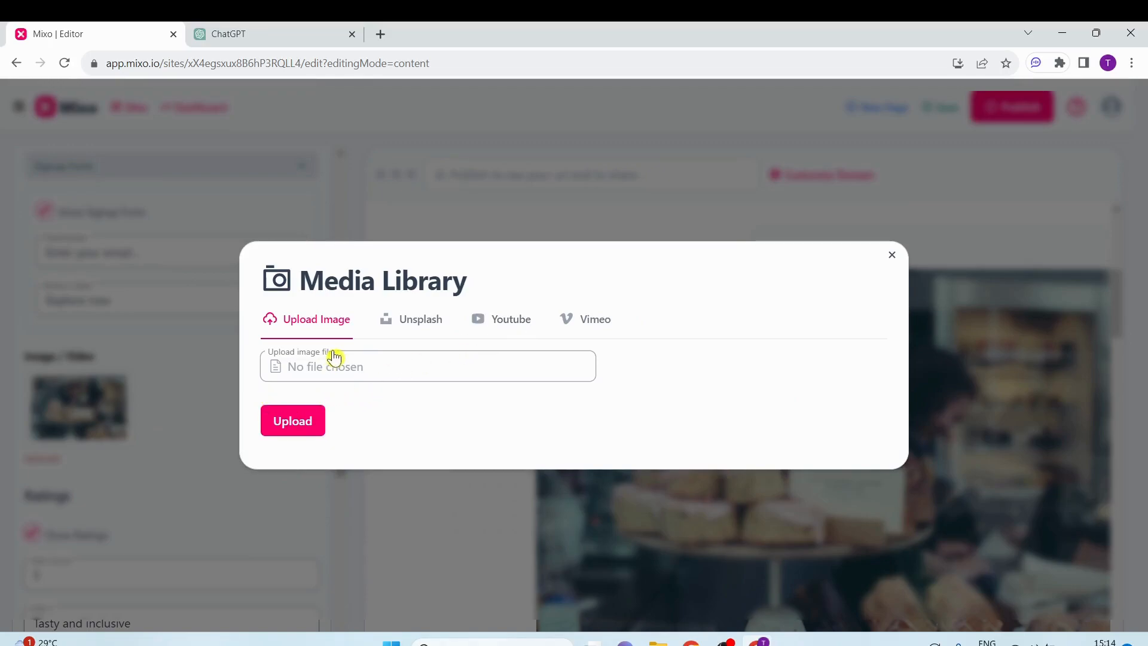
{"action": "left_click", "coordinate": [301, 430]}
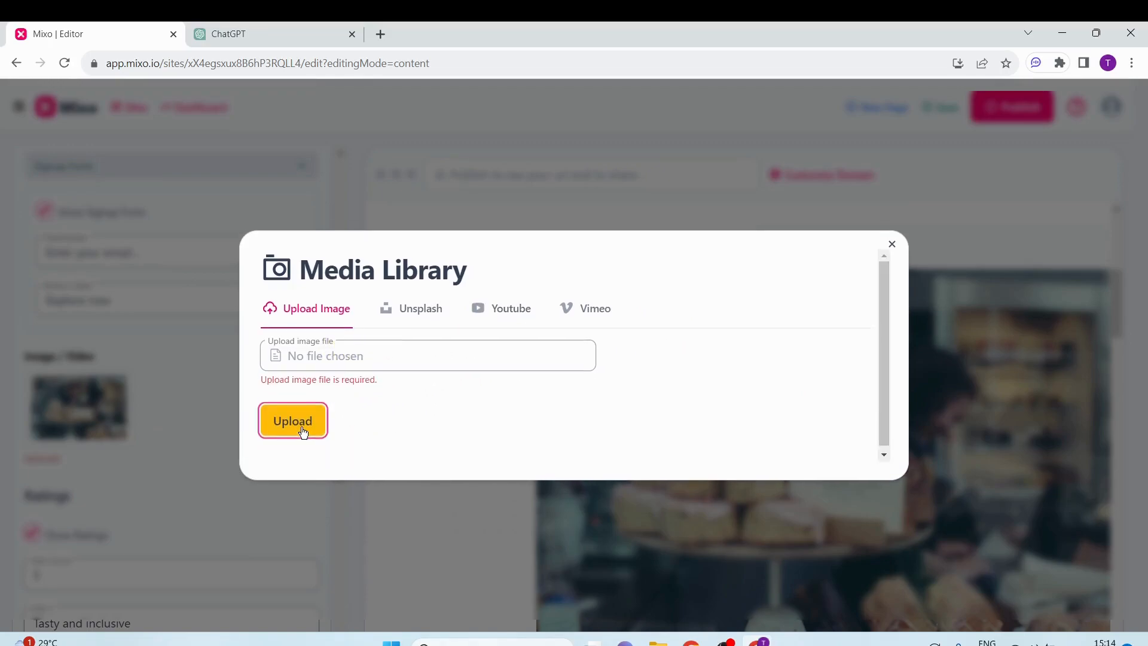
{"action": "left_click", "coordinate": [389, 347]}
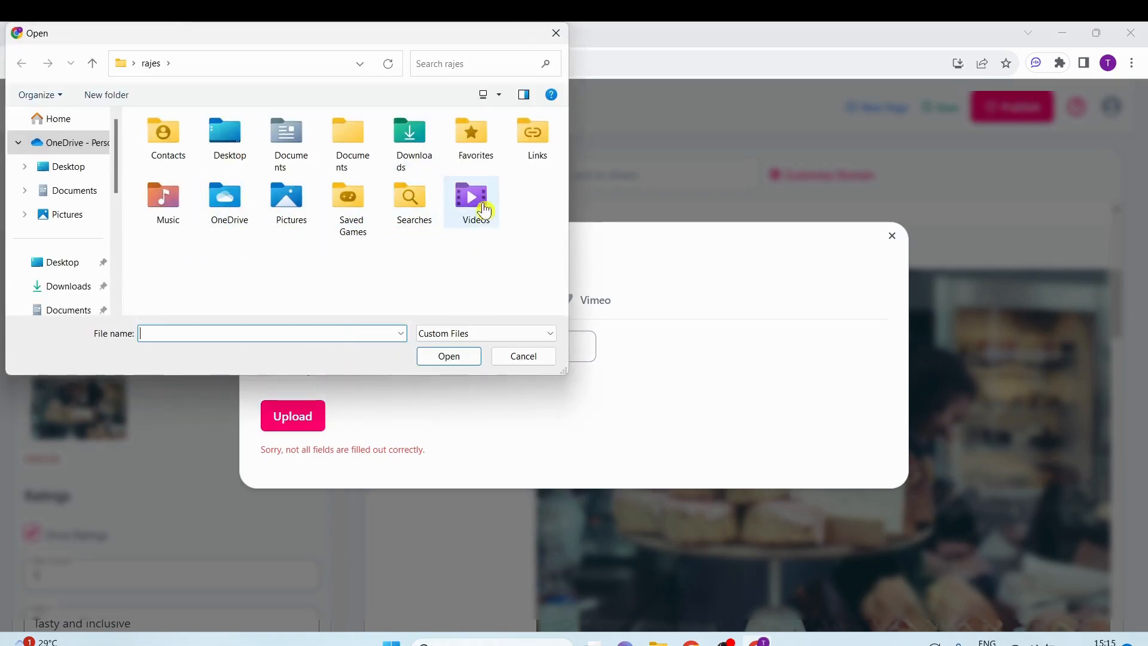
{"action": "left_click", "coordinate": [524, 356]}
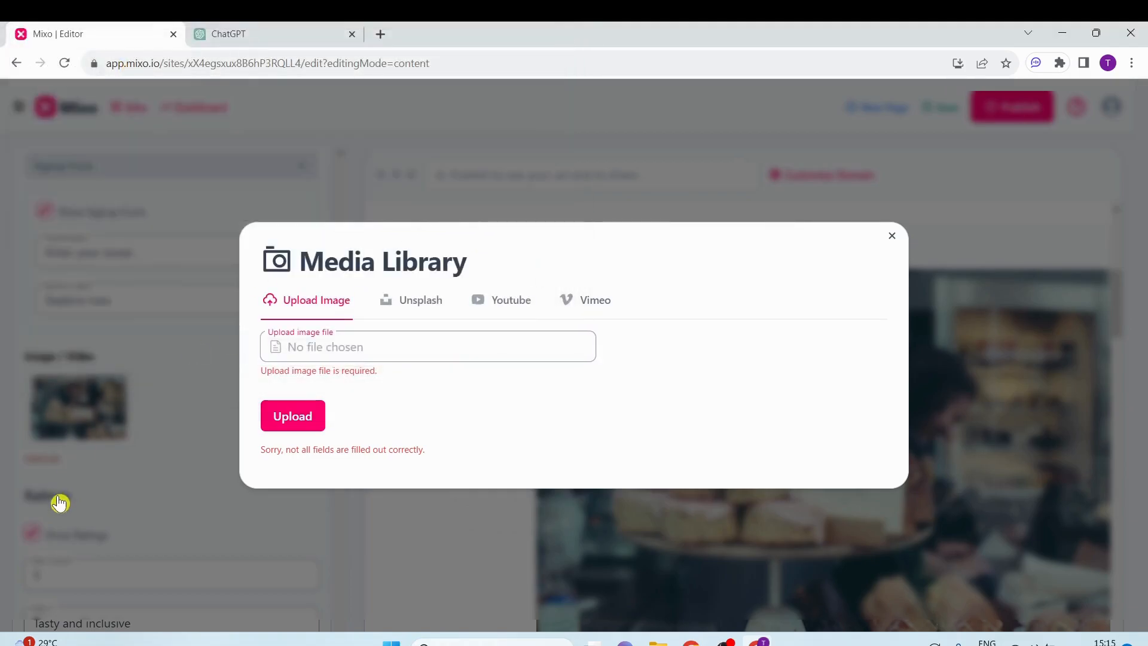
{"action": "left_click", "coordinate": [892, 236]}
Start adding a new page to the site using the About Us page template
{"action": "scroll", "coordinate": [203, 377], "scroll_direction": "down", "scroll_amount": 10}
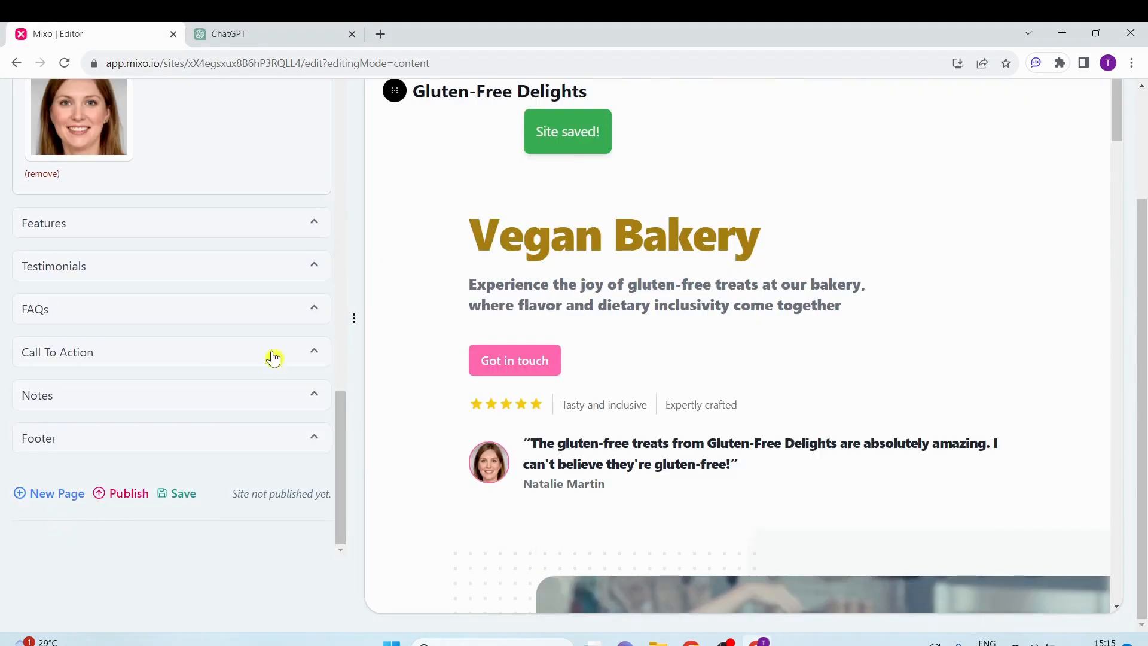
{"action": "scroll", "coordinate": [724, 366], "scroll_direction": "down", "scroll_amount": 20}
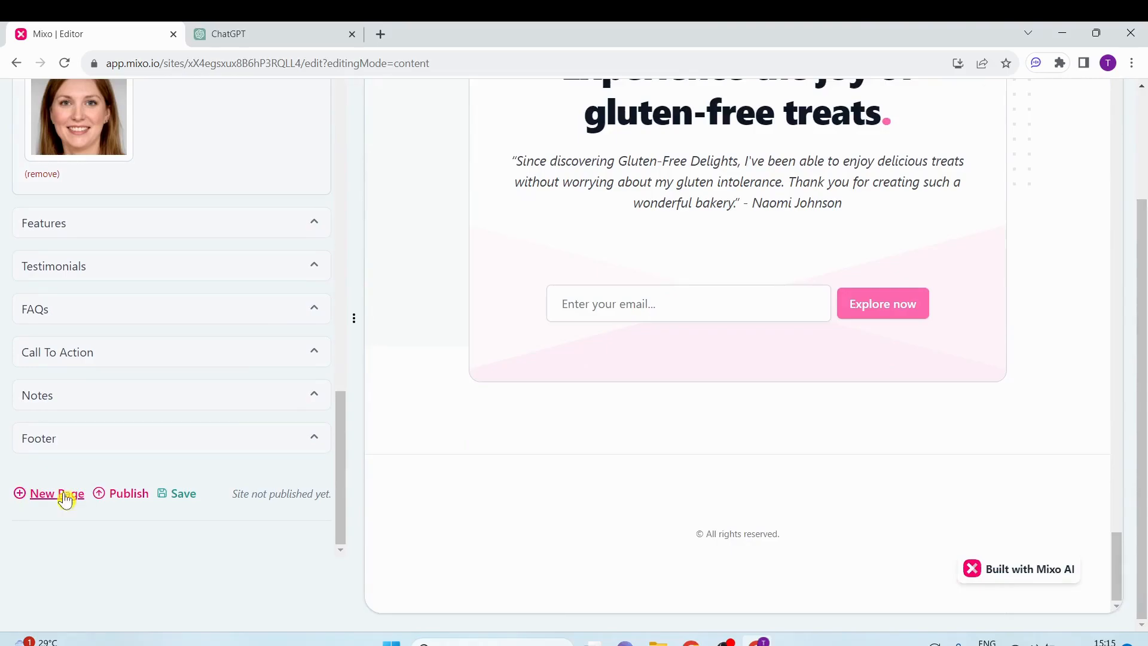
{"action": "left_click", "coordinate": [65, 500]}
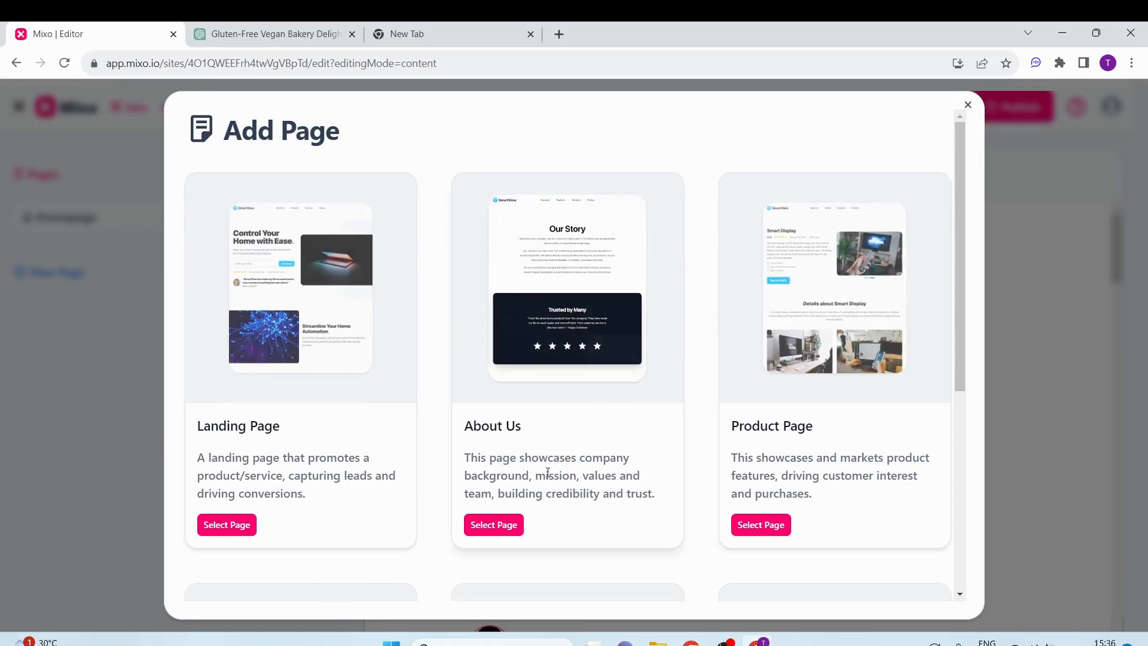
{"action": "left_click", "coordinate": [494, 528]}
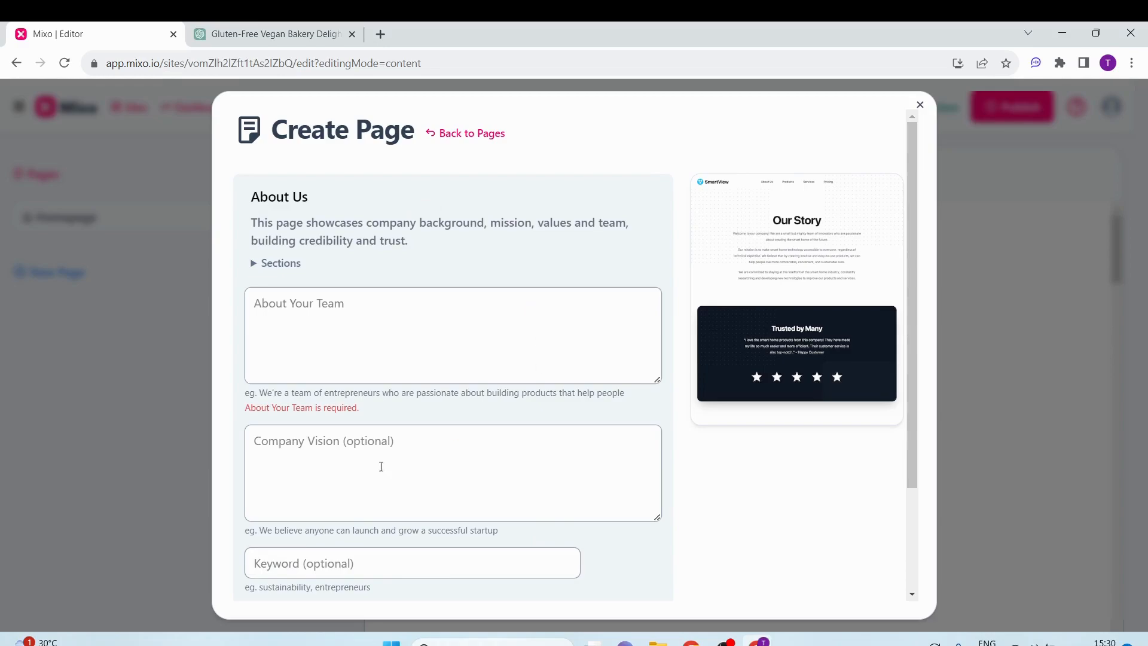
Fill in the team description with the gluten-free and vegan bakery welcome text, and the company vision with the text about making plant-based, gluten-free delights accessible
{"action": "left_click", "coordinate": [268, 319]}
{"action": "type", "text": "Welcome to our gluten-free and vegan bakery, where we've mastered the art of crafting mouthwatering confections that are not only free from gluten and animal products but also bursting with flavor and goodness."}
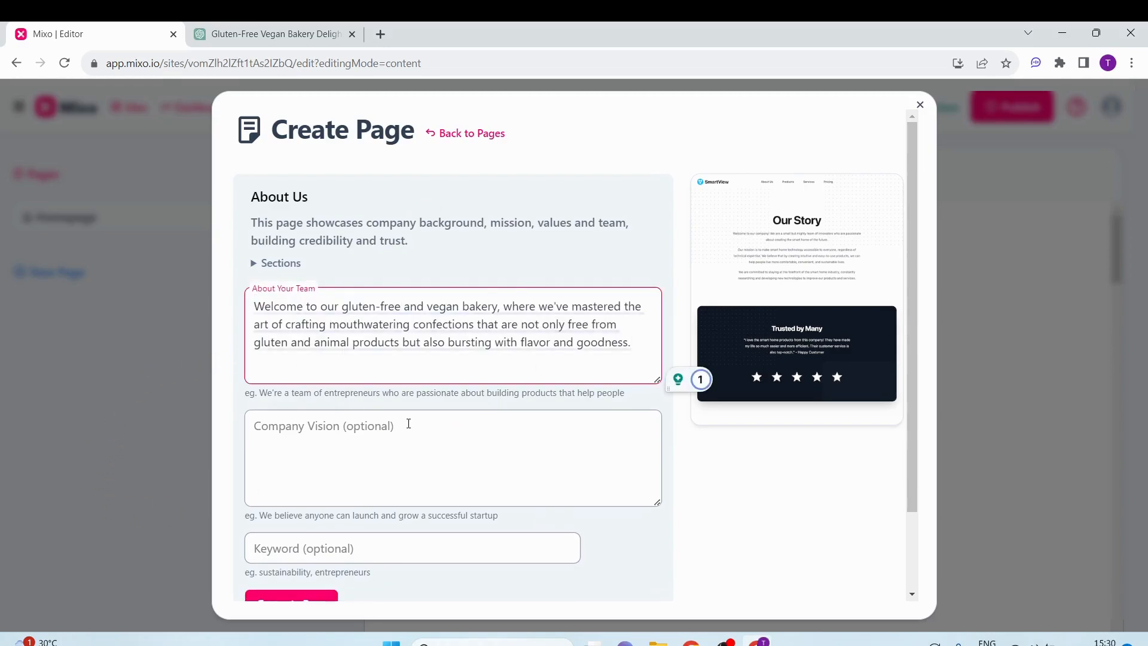
{"action": "left_click", "coordinate": [754, 642]}
{"action": "left_click", "coordinate": [253, 438]}
{"action": "type", "text": "Our vision is to revolutionize the culinary landscape by making plant-based, gluten-free delights accessible to all, creating a world where everyone can savor the joy of guilt-free indulgence"}
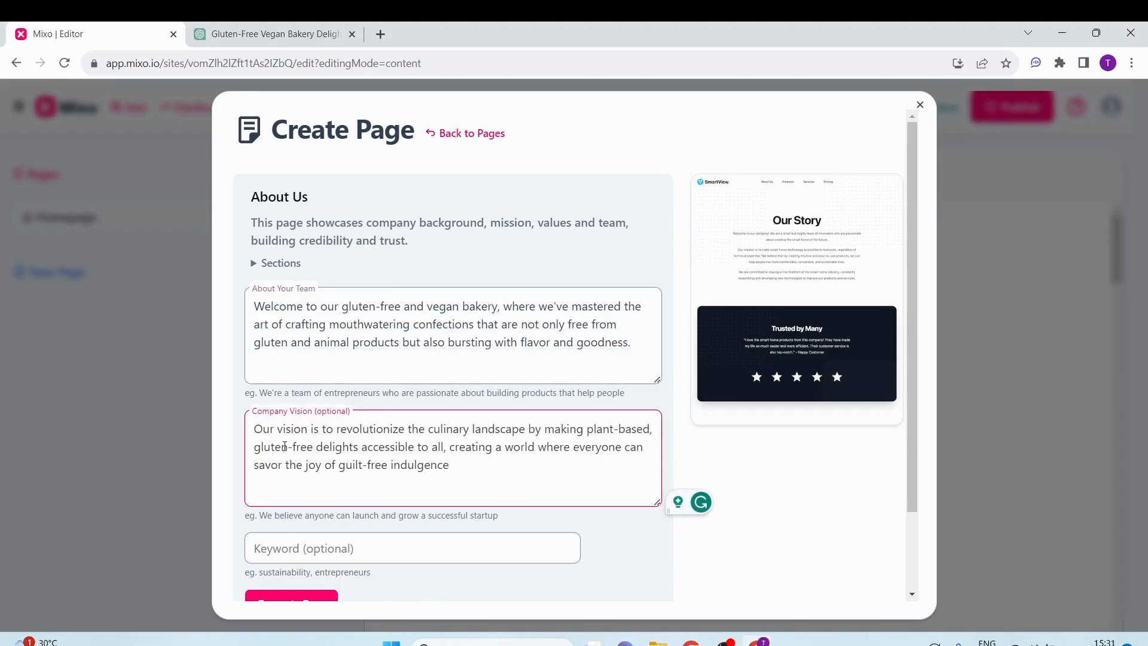
Set the About Us page's keywords to "vegan,baking,bakery" and create the page
{"action": "left_click", "coordinate": [288, 555]}
{"action": "type", "text": "vegan"}
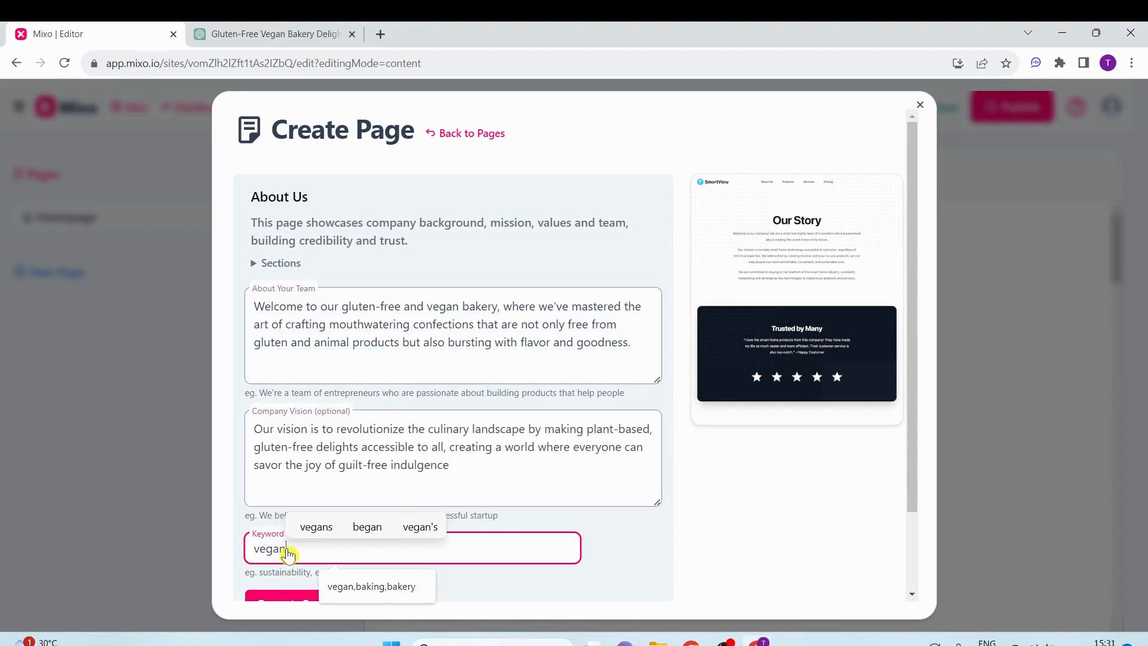
{"action": "type", "text": ",baking,ba"}
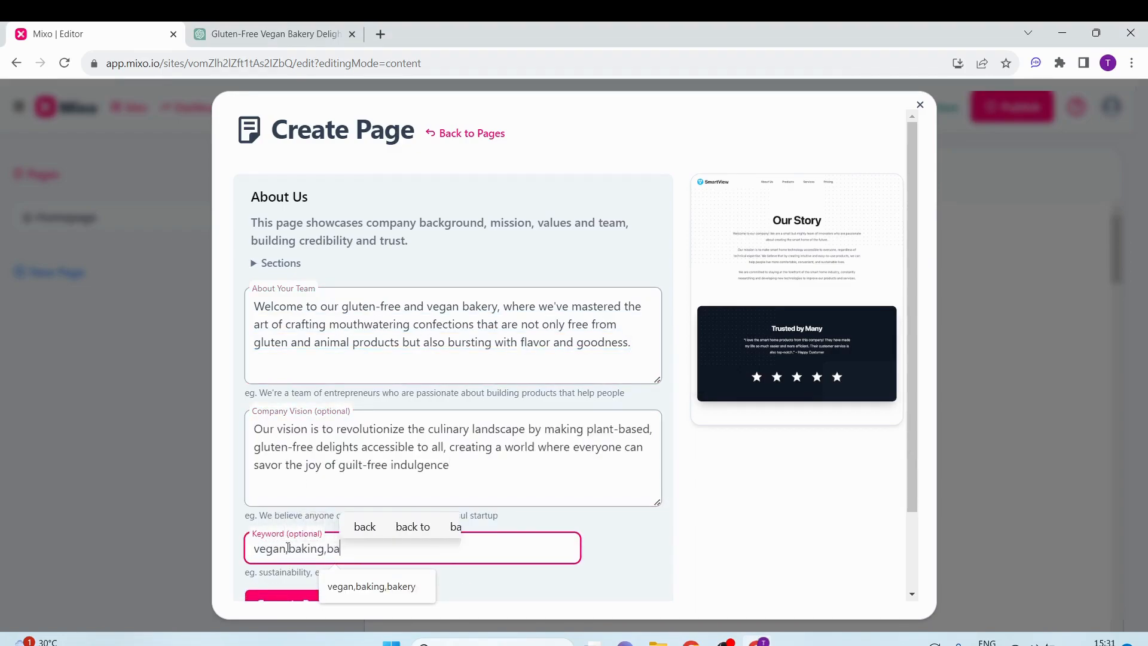
{"action": "type", "text": "kery"}
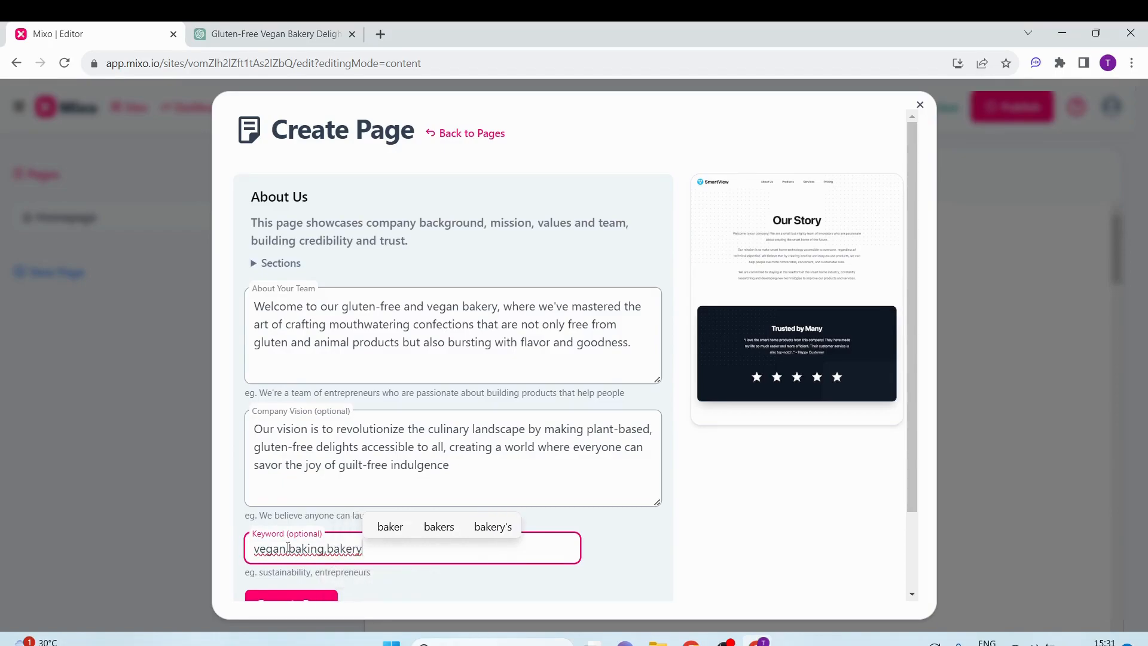
{"action": "scroll", "coordinate": [454, 508], "scroll_direction": "down", "scroll_amount": 3}
{"action": "left_click", "coordinate": [300, 506]}
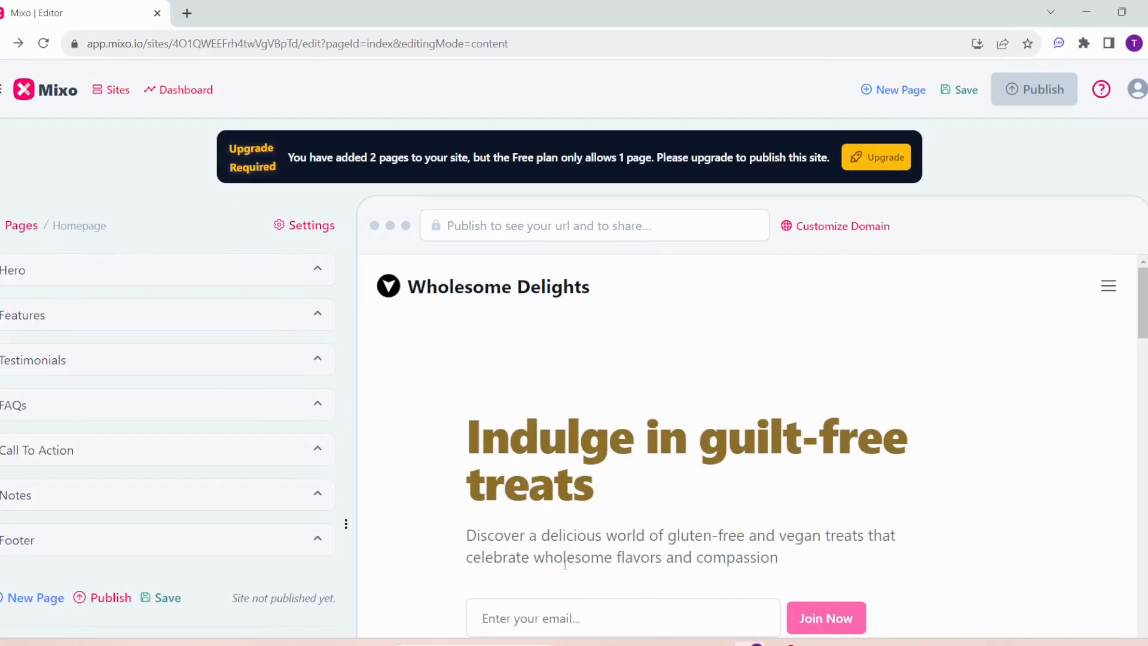
Save the site and open the About Us page through its link in the homepage footer
{"action": "left_click", "coordinate": [170, 598]}
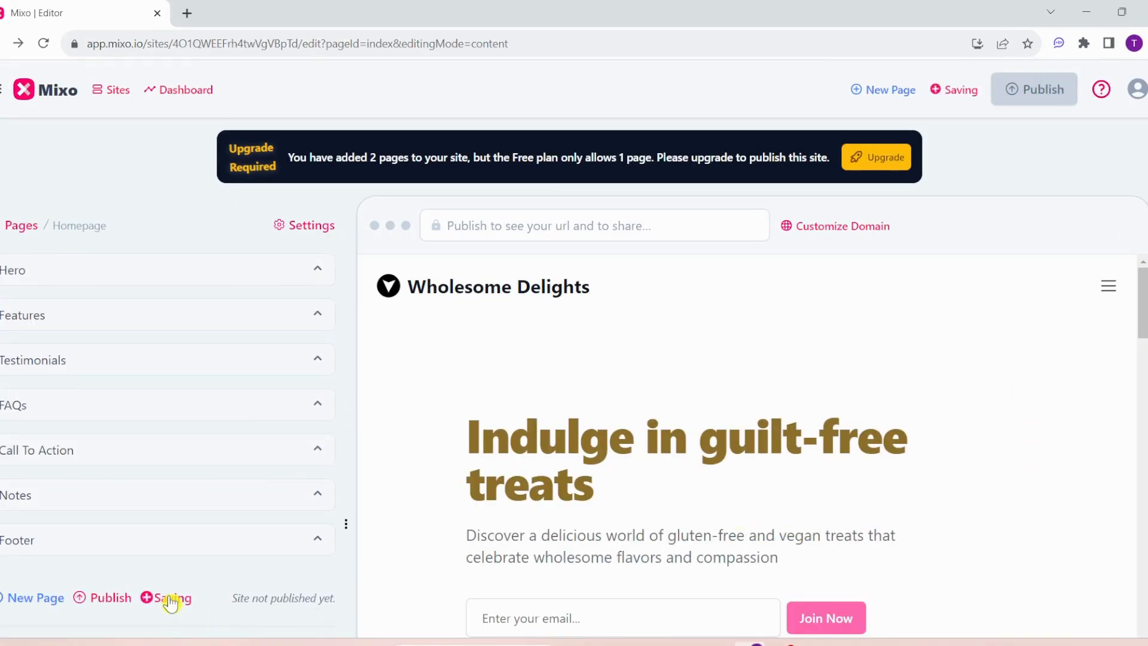
{"action": "scroll", "coordinate": [653, 408], "scroll_direction": "down", "scroll_amount": 15}
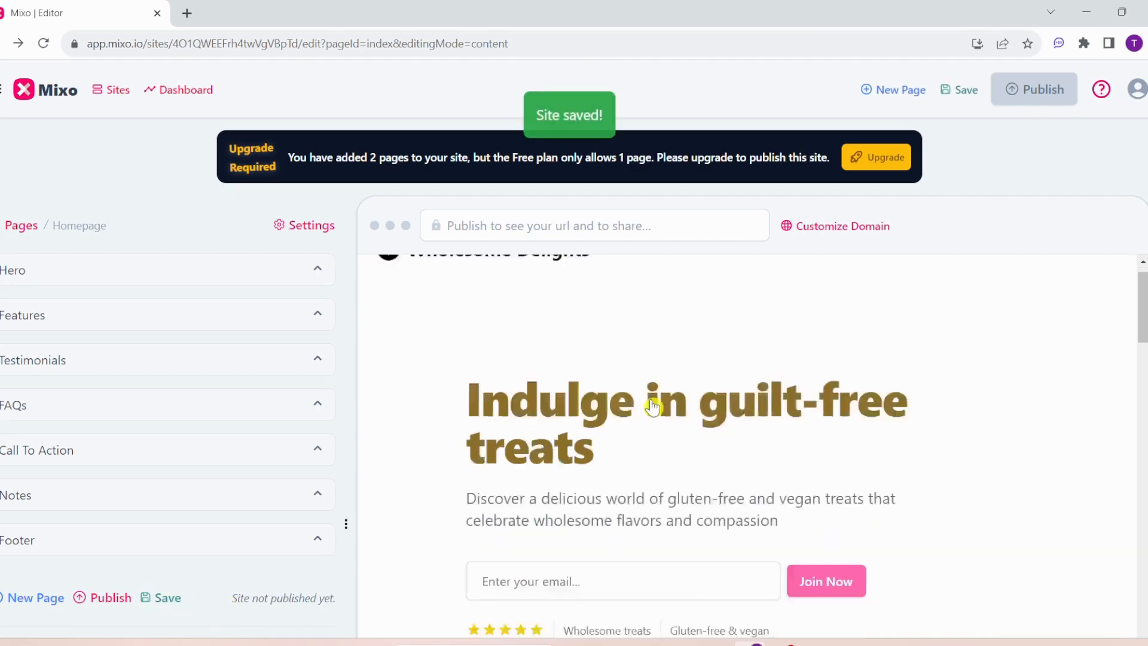
{"action": "scroll", "coordinate": [655, 413], "scroll_direction": "down", "scroll_amount": 15}
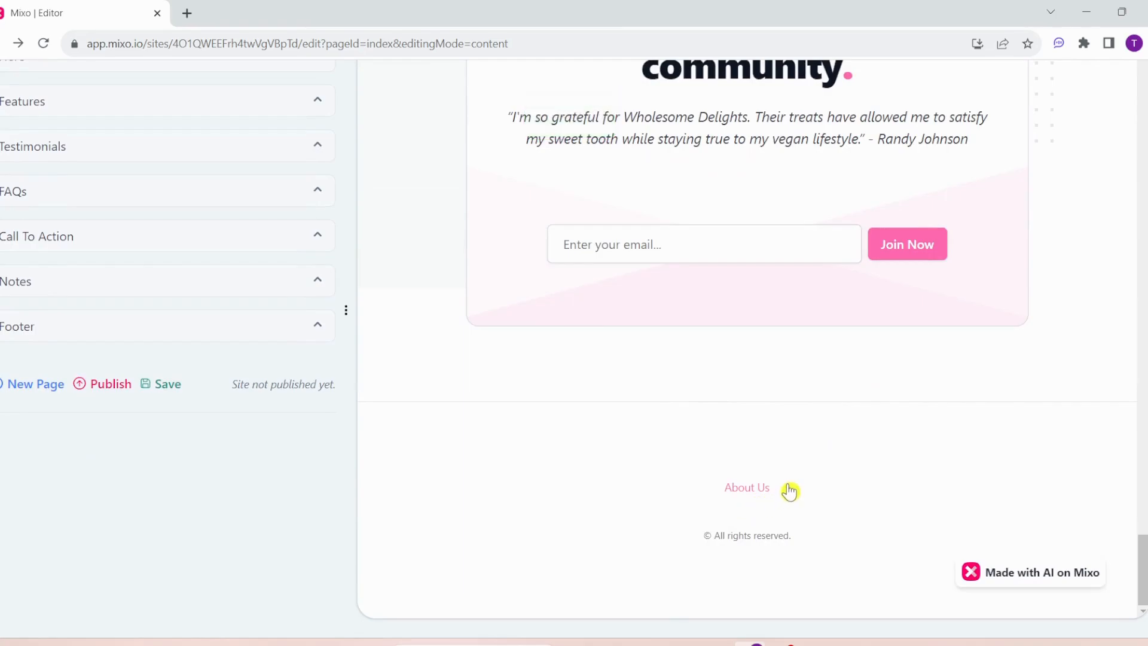
{"action": "left_click", "coordinate": [747, 489]}
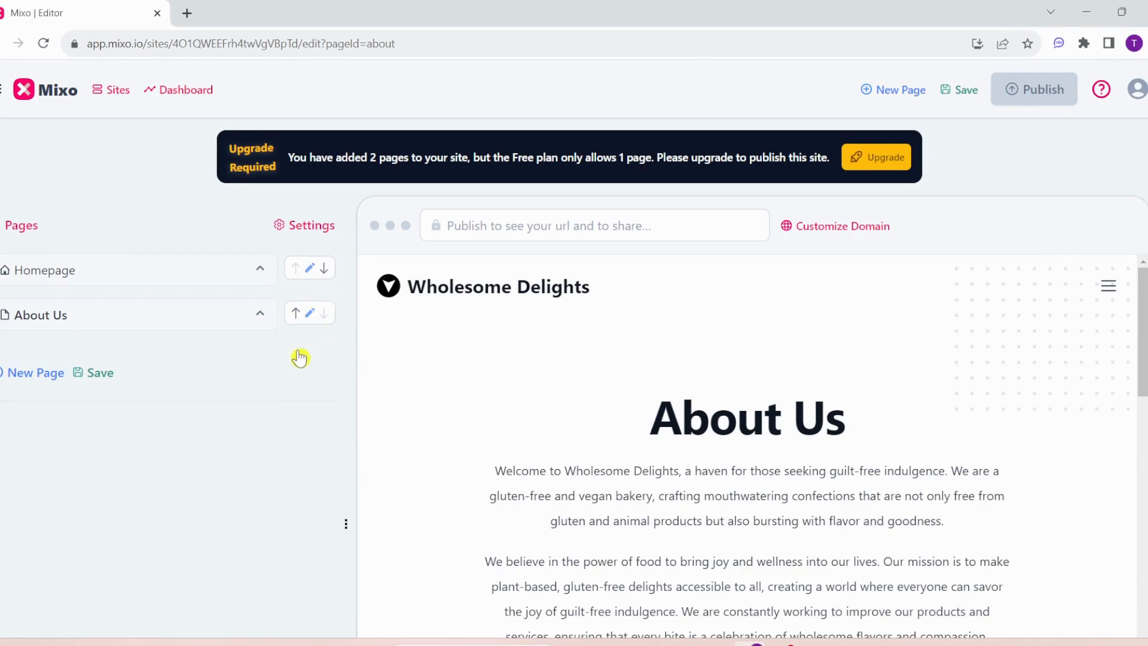
Move the About Us page above Homepage and back below it, and save the site
{"action": "left_click", "coordinate": [296, 314]}
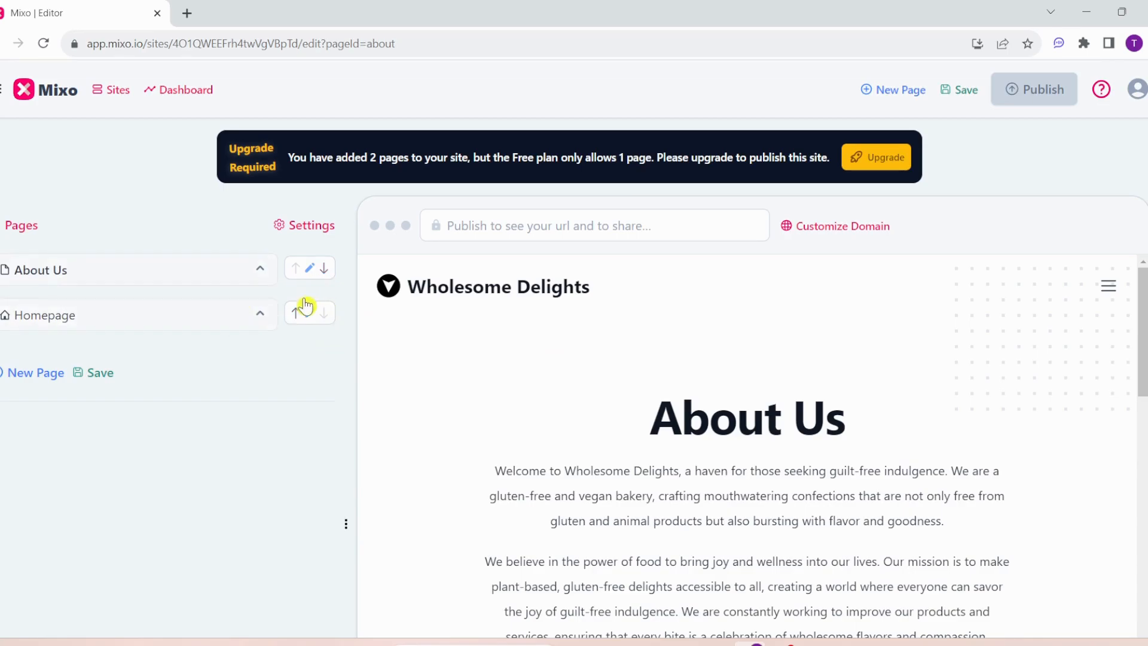
{"action": "left_click", "coordinate": [325, 270]}
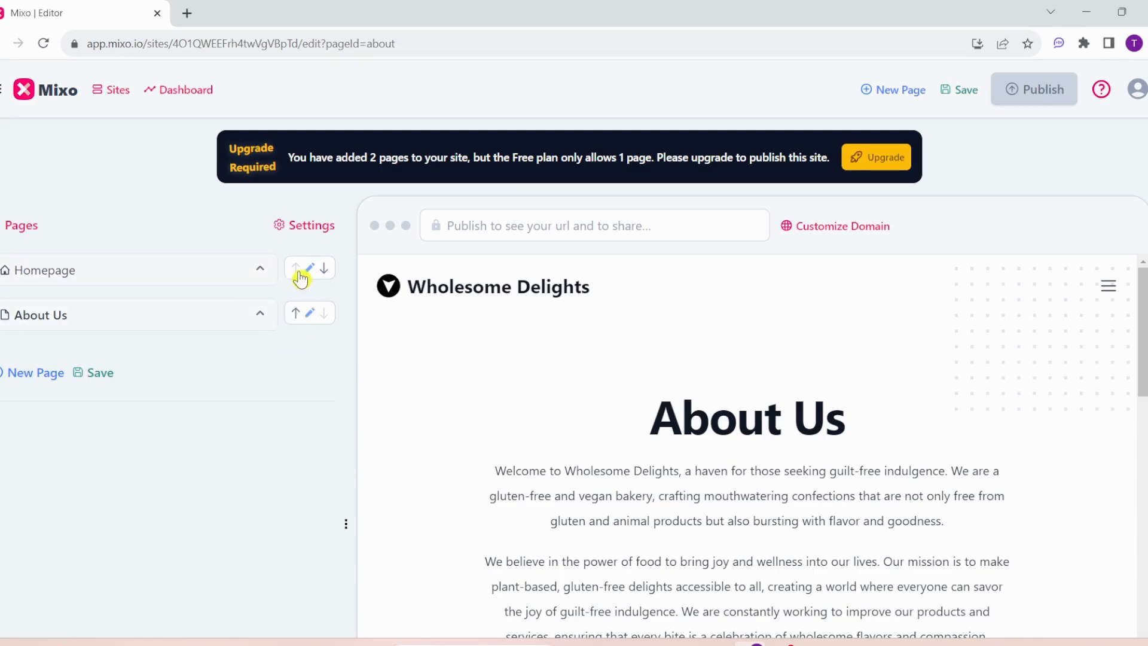
{"action": "left_click", "coordinate": [101, 374]}
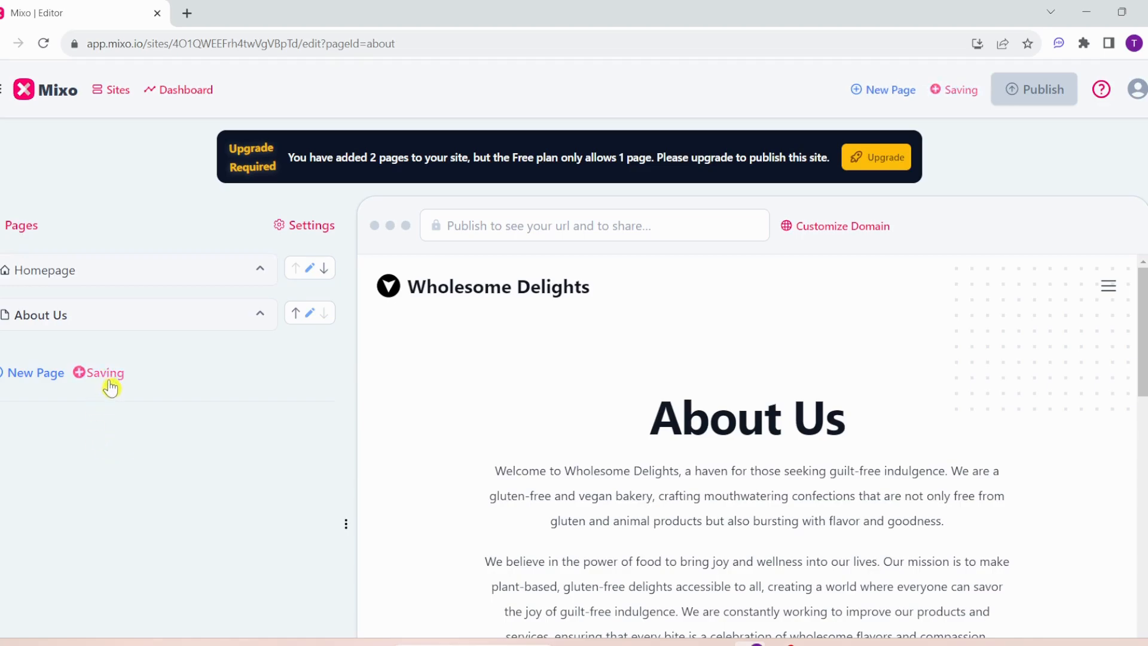
Examine the About Us page preview, including its ratings banner, Compassionate Baking section, founding story and images
{"action": "scroll", "coordinate": [915, 456], "scroll_direction": "down", "scroll_amount": 10}
{"action": "scroll", "coordinate": [912, 459], "scroll_direction": "up", "scroll_amount": 8}
{"action": "scroll", "coordinate": [913, 458], "scroll_direction": "down", "scroll_amount": 15}
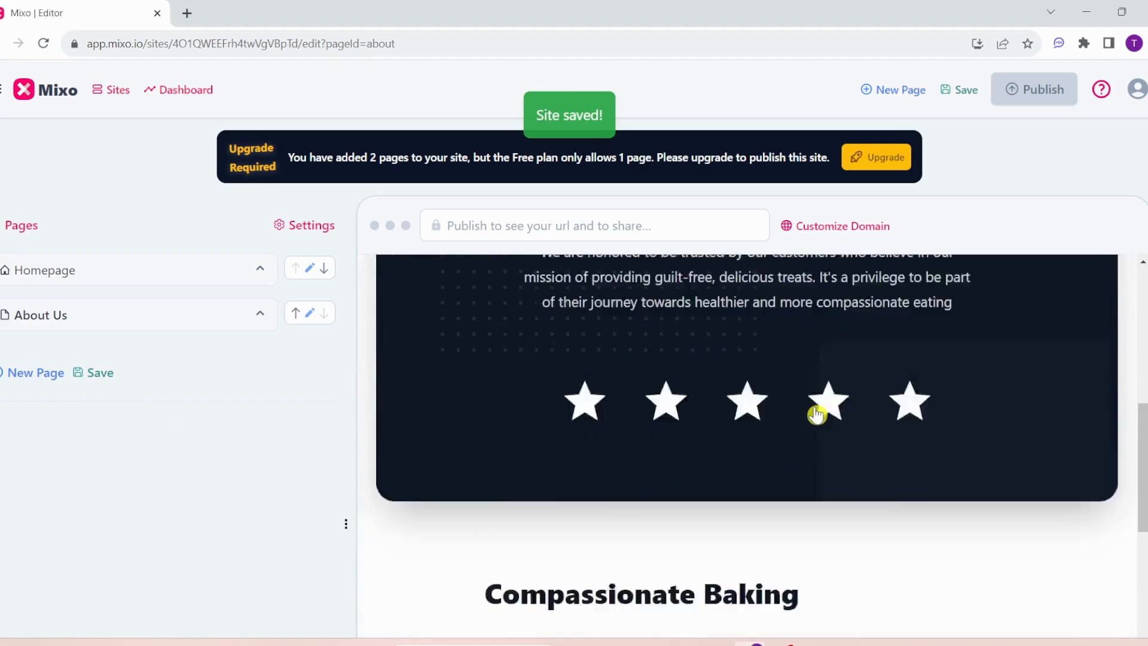
{"action": "scroll", "coordinate": [817, 415], "scroll_direction": "up", "scroll_amount": 7}
{"action": "scroll", "coordinate": [816, 415], "scroll_direction": "down", "scroll_amount": 9}
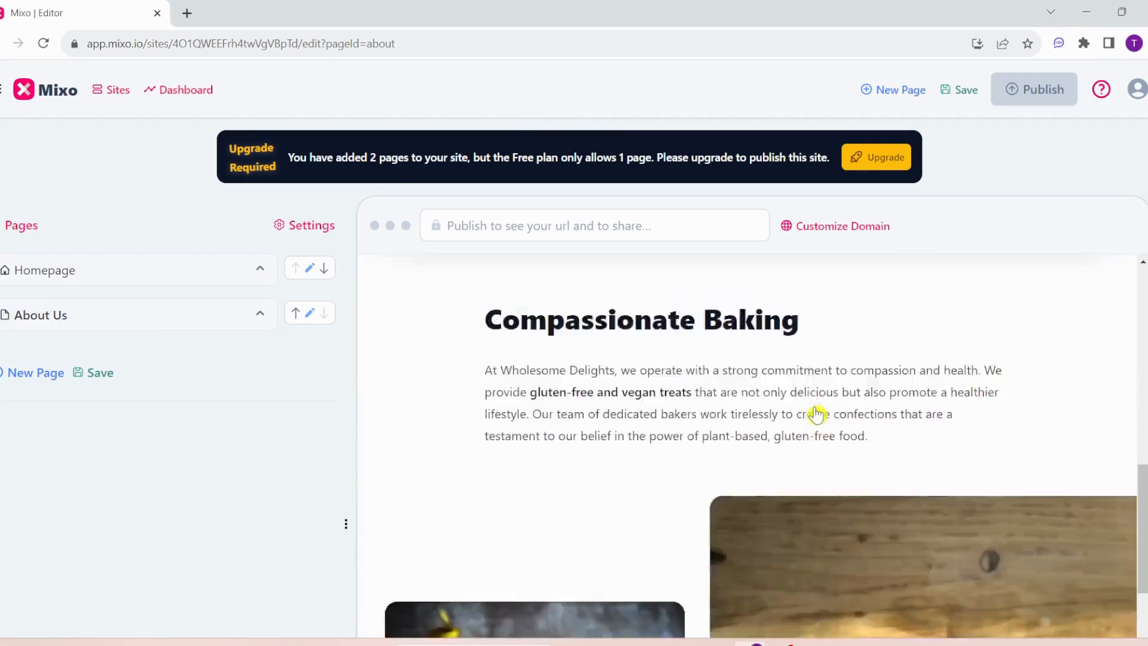
{"action": "scroll", "coordinate": [817, 414], "scroll_direction": "down", "scroll_amount": 8}
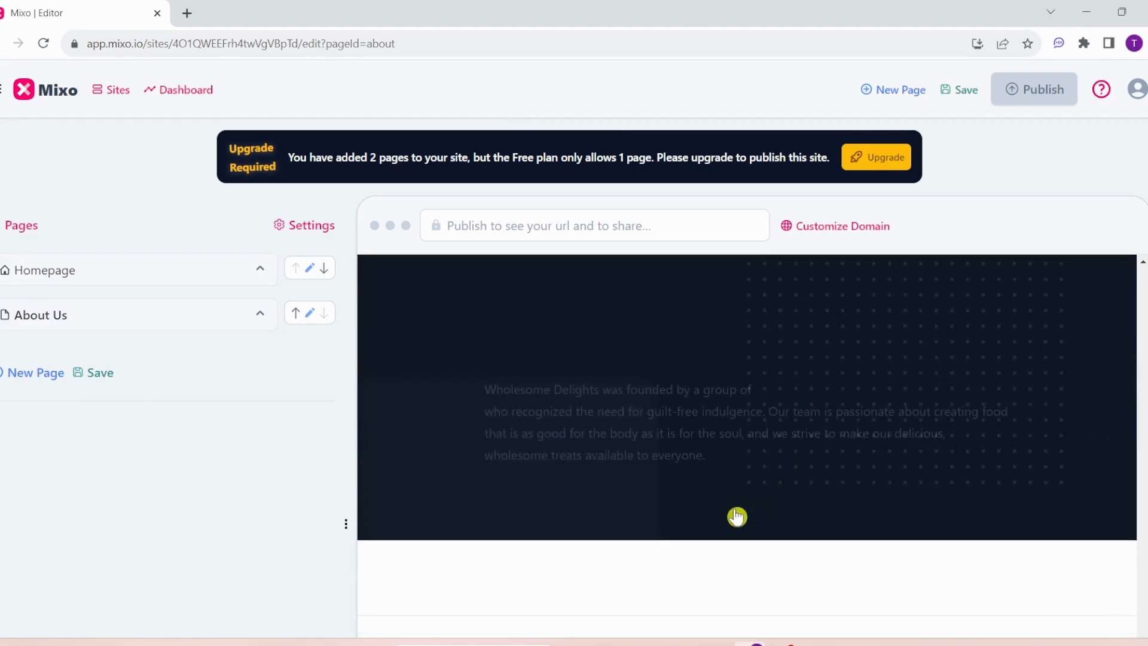
{"action": "scroll", "coordinate": [753, 425], "scroll_direction": "up", "scroll_amount": 7}
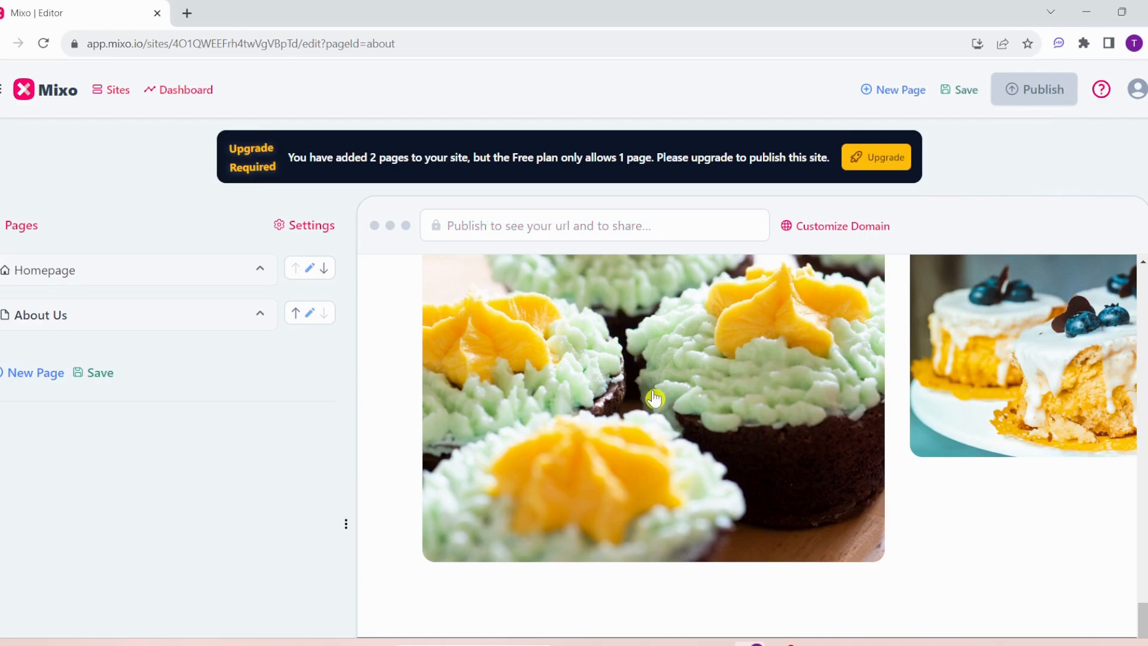
Select the full web address of the About Us editor page
{"action": "left_click_drag", "start_coordinate": [421, 46], "coordinate": [67, 45]}
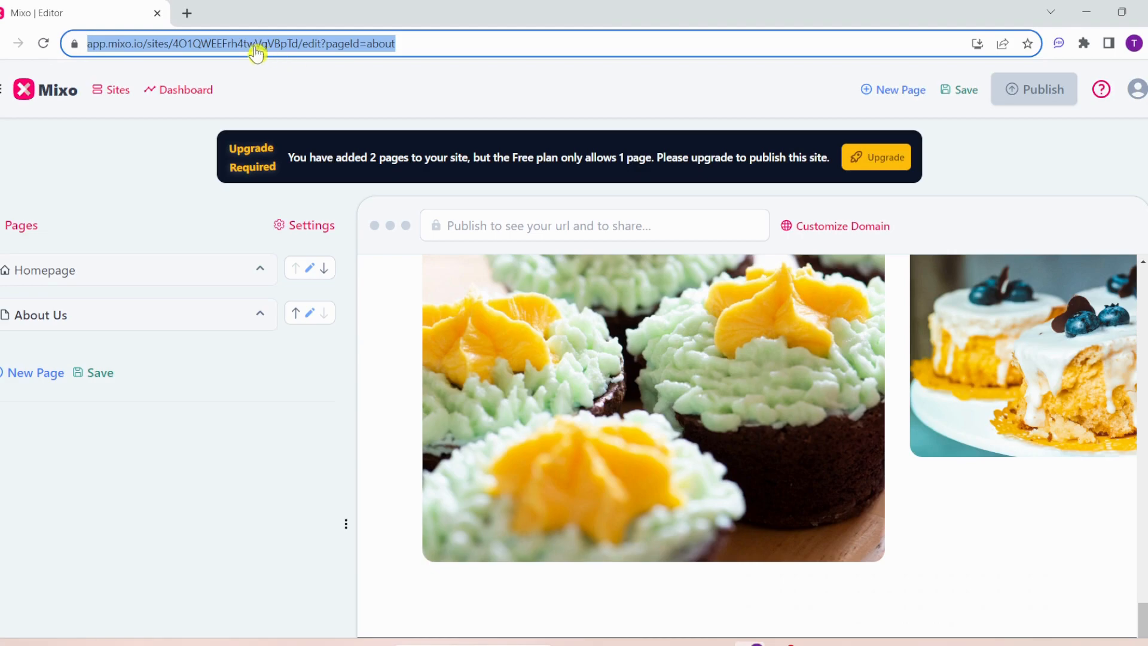